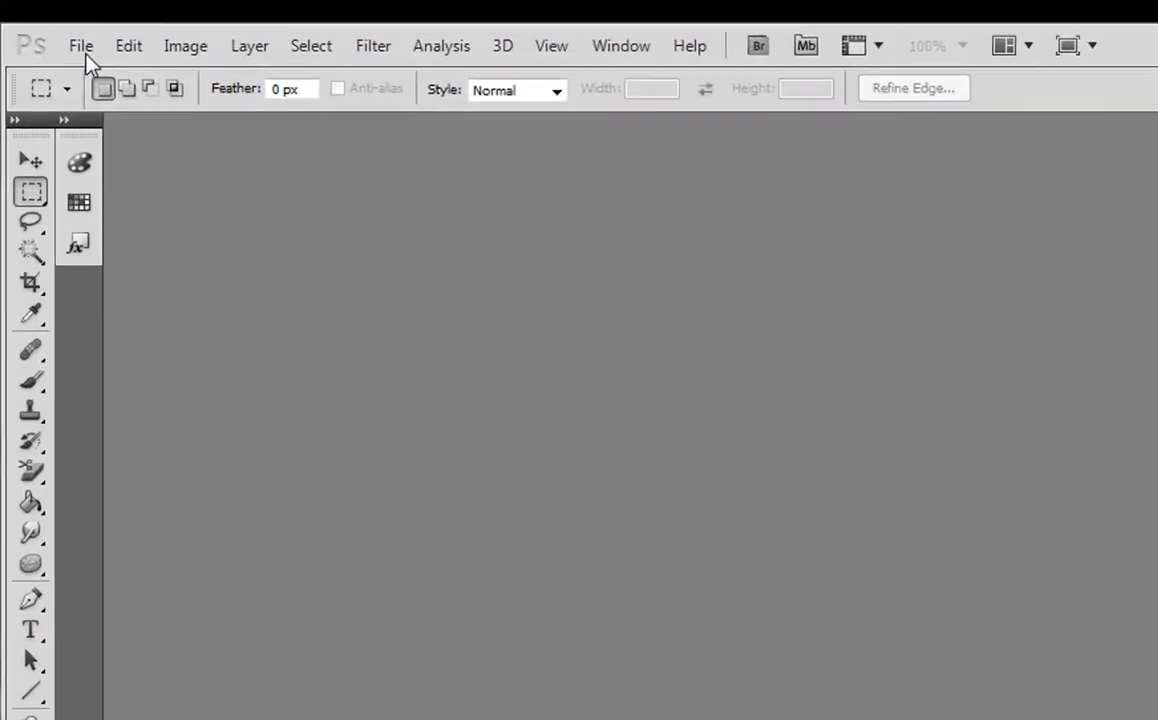
# Start a WIA Support import from the Brother MFC-J6710DW scanner
pyautogui.click(80, 46)
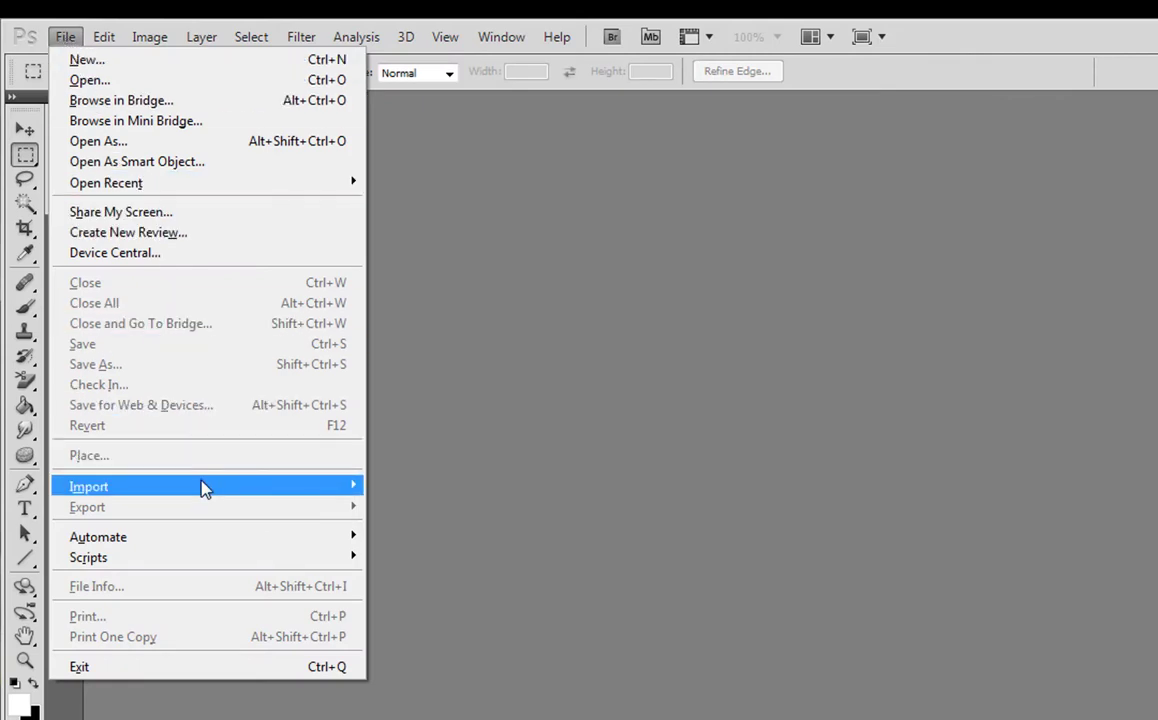
pyautogui.moveTo(203, 492)
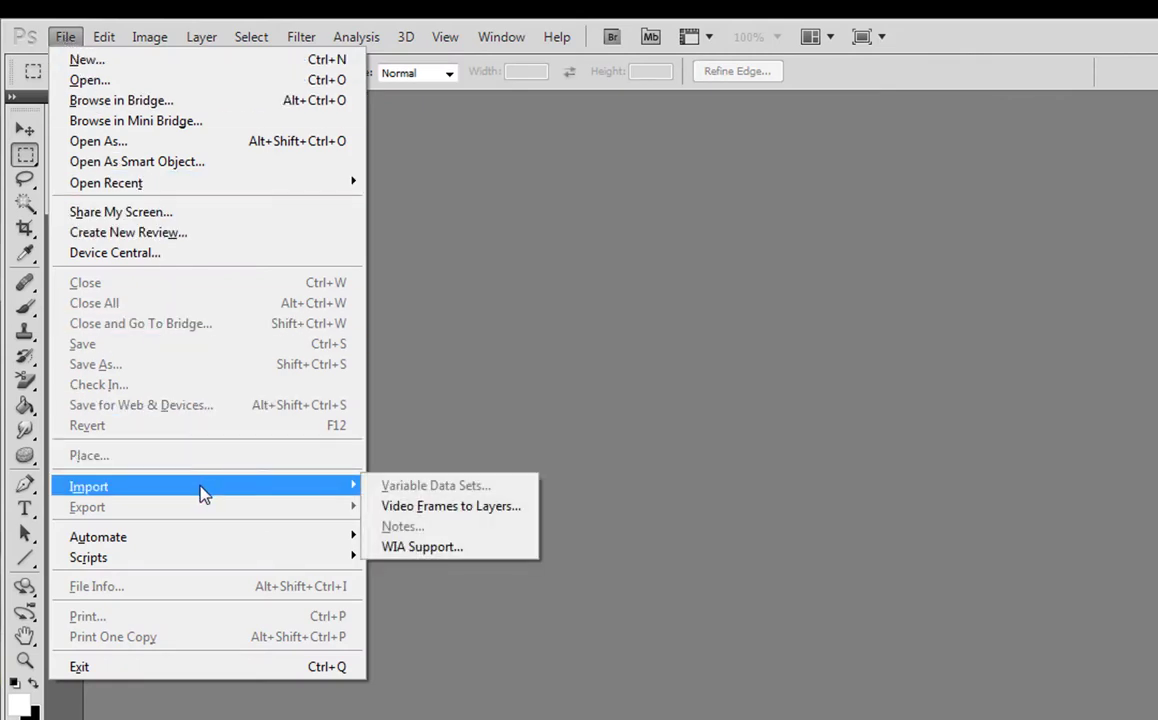
pyautogui.click(430, 549)
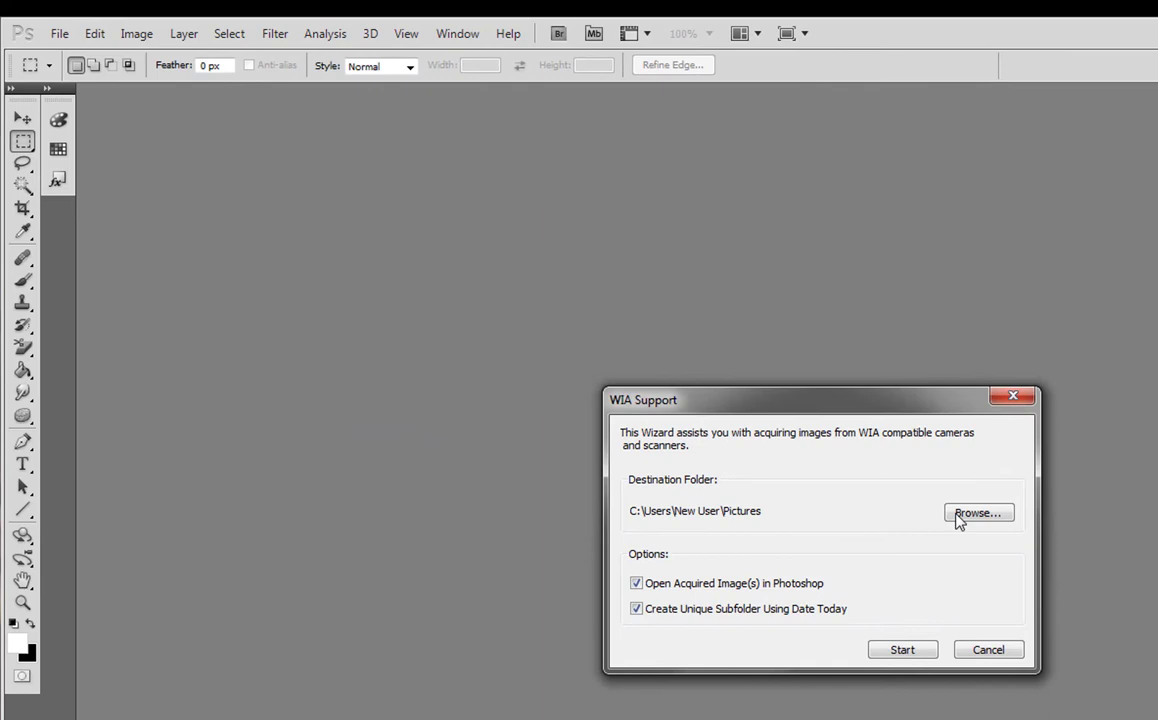
pyautogui.click(903, 650)
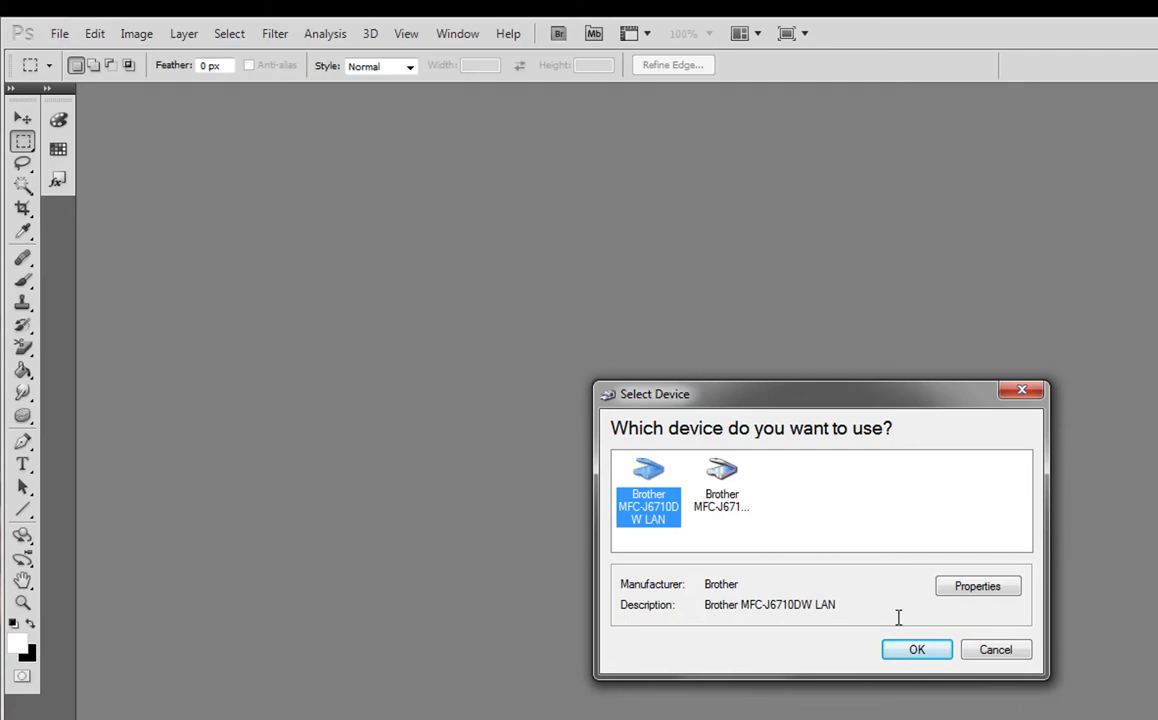
pyautogui.click(918, 652)
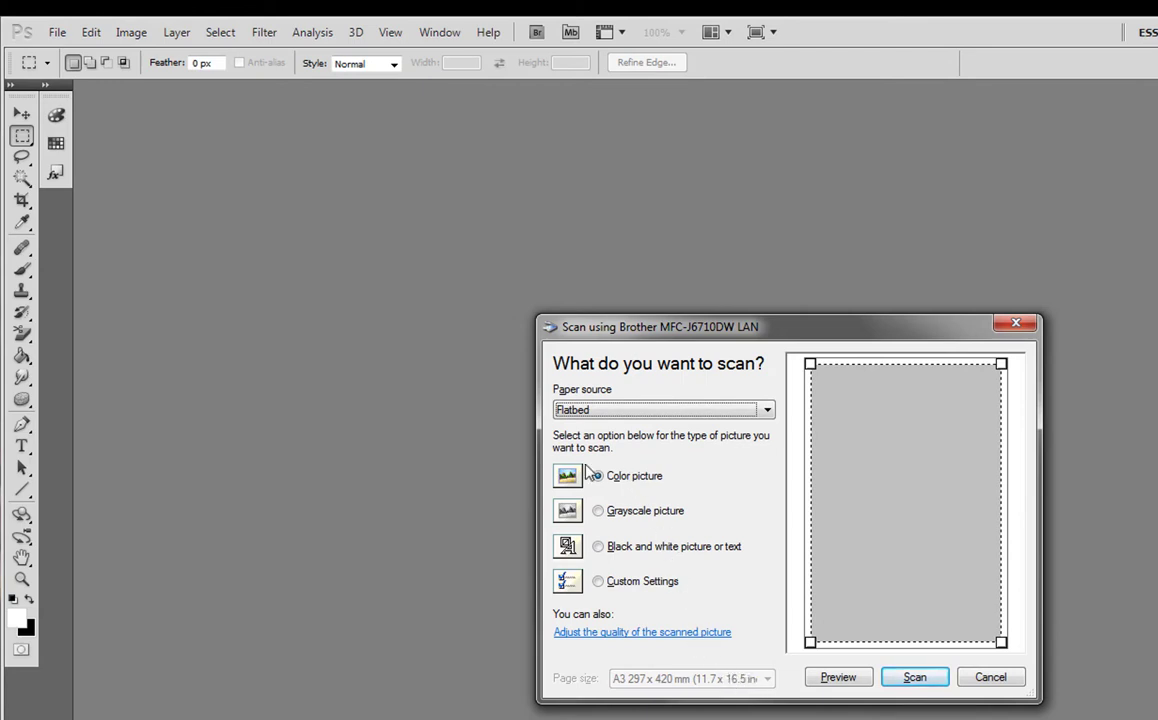
# Set the scan resolution to 300 DPI and scan the page into Photoshop
pyautogui.click(643, 632)
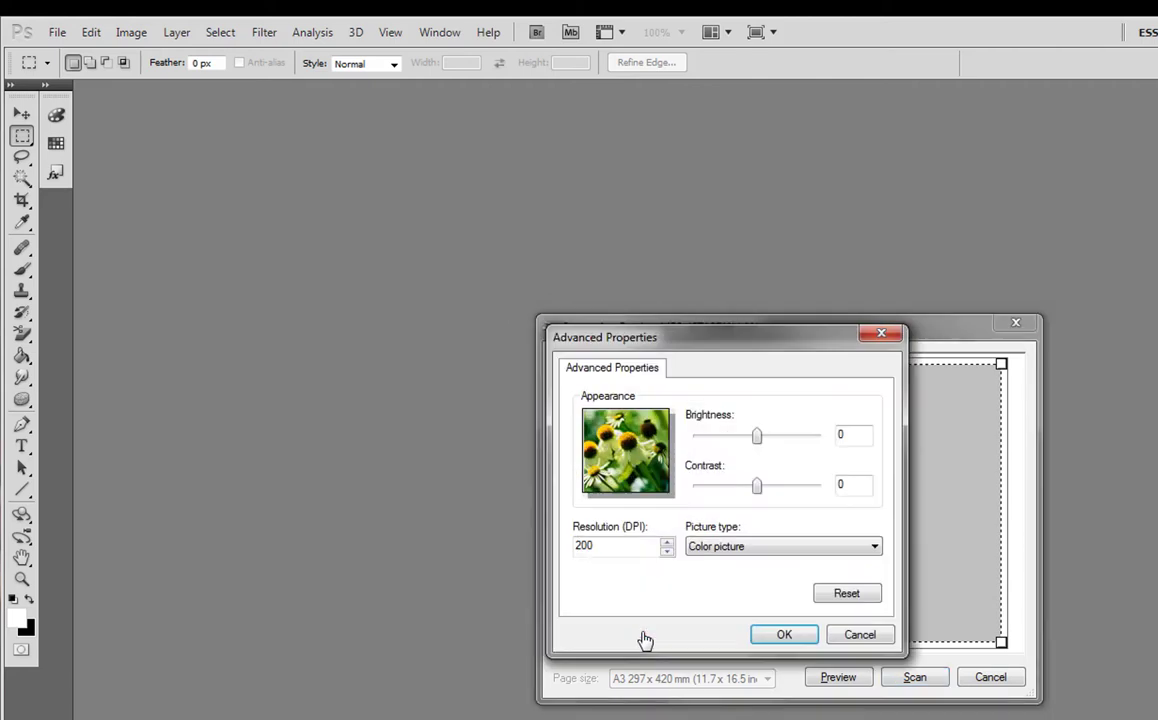
pyautogui.click(667, 541)
pyautogui.click(667, 541)
pyautogui.click(667, 551)
pyautogui.click(785, 633)
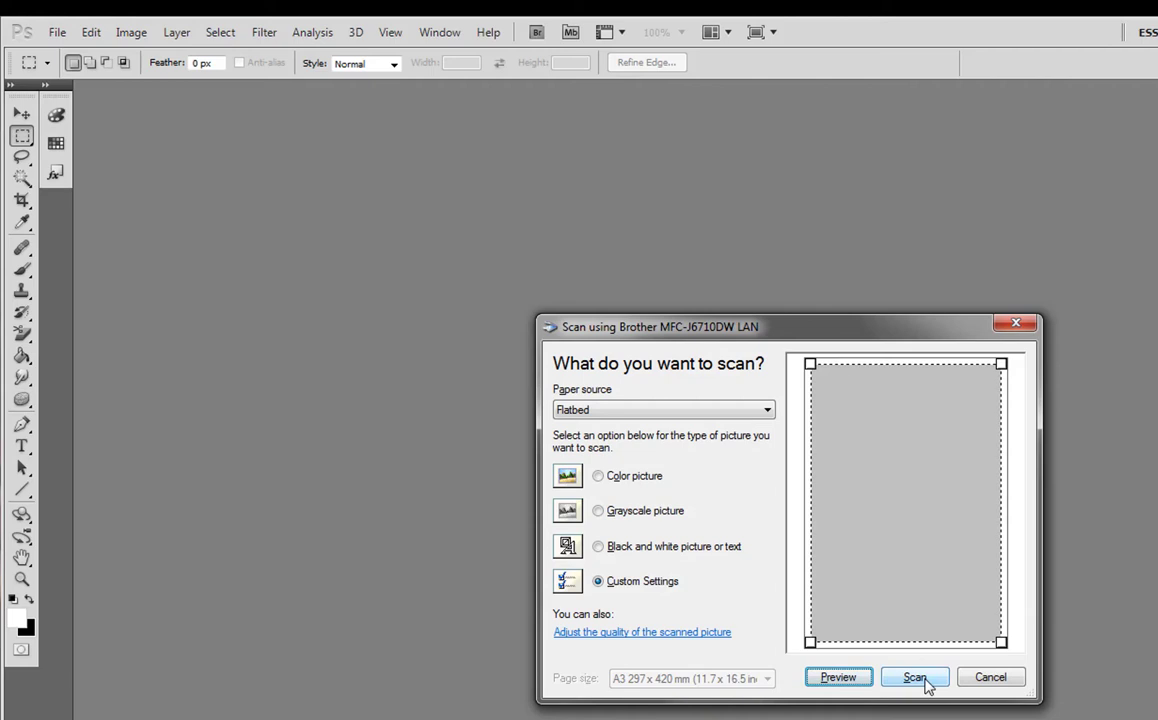
pyautogui.click(916, 678)
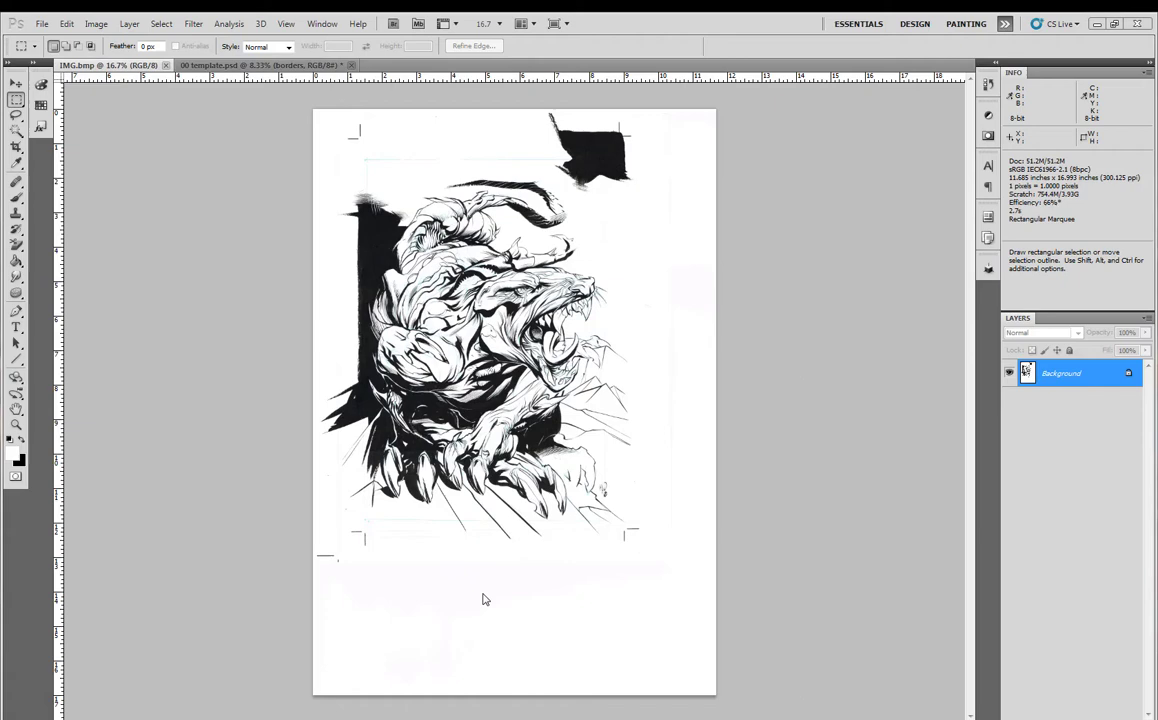
# Zoom in on IMG.bmp and pan around to inspect the creature's head
pyautogui.scroll(4, 765, 591)
pyautogui.scroll(1, 653, 545)
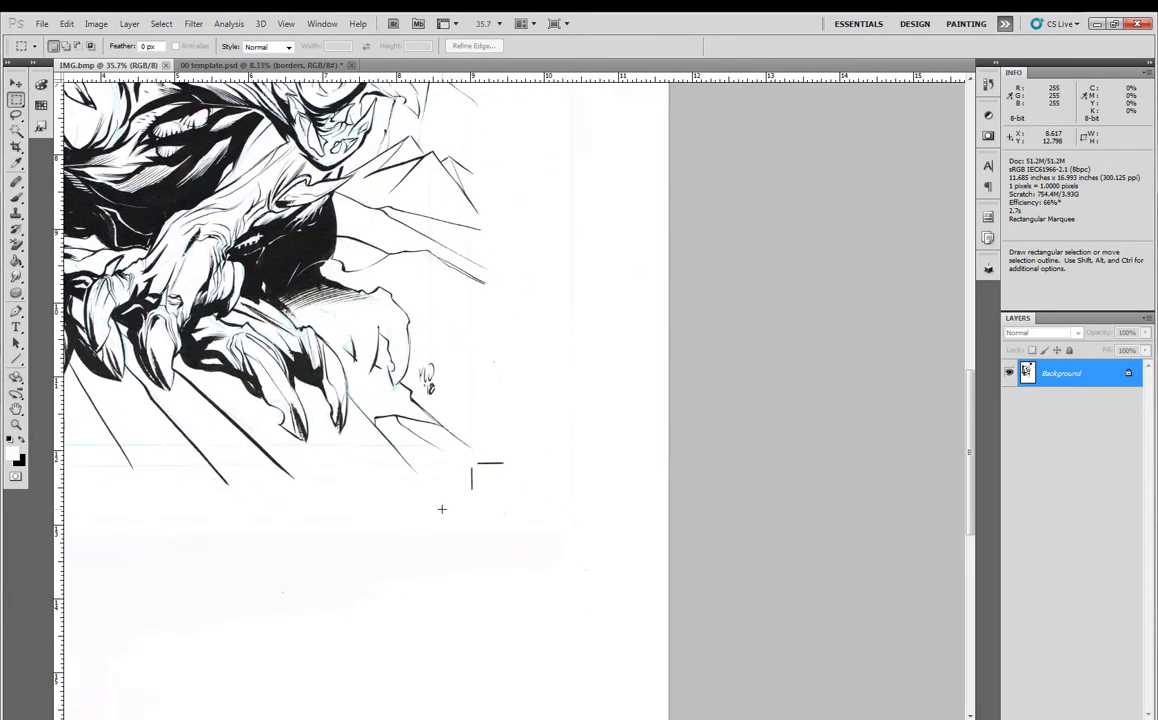
pyautogui.press('space')
pyautogui.moveTo(486, 594); pyautogui.dragTo(674, 715)
pyautogui.moveTo(420, 500)
pyautogui.mouseDown()
pyautogui.moveTo(492, 552)
pyautogui.moveTo(475, 549)
pyautogui.mouseUp()
pyautogui.moveTo(381, 539)
pyautogui.mouseDown()
pyautogui.moveTo(466, 537)
pyautogui.moveTo(429, 504)
pyautogui.mouseUp()
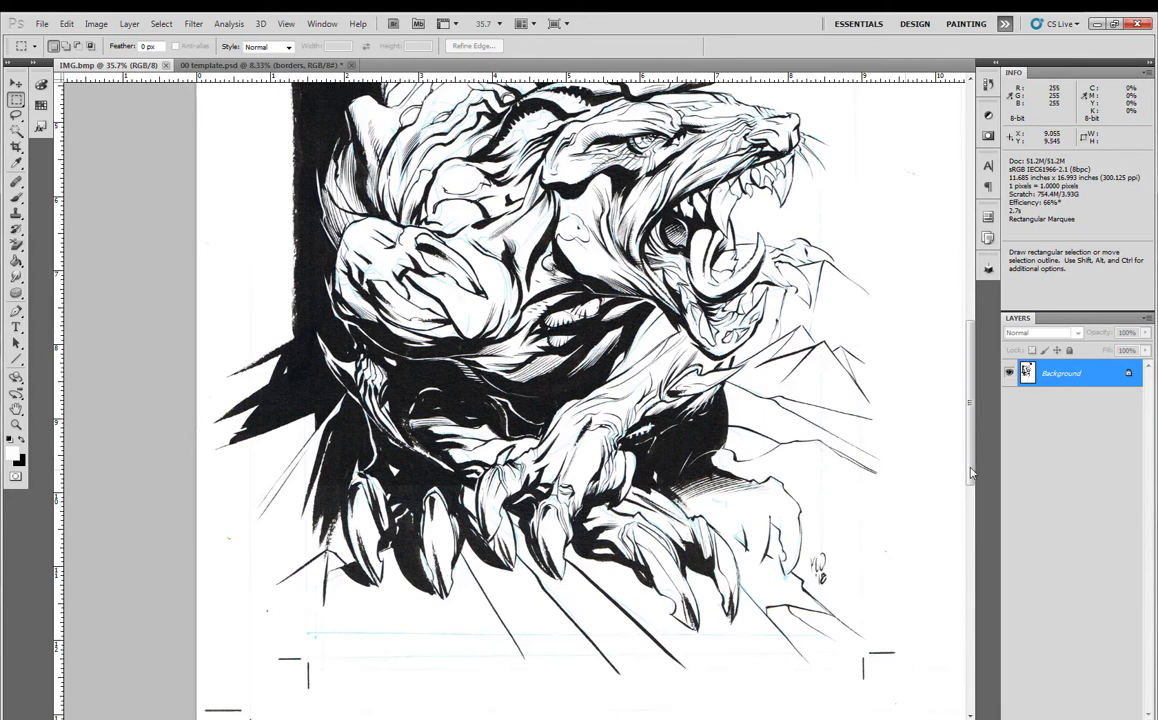
pyautogui.moveTo(971, 463); pyautogui.dragTo(971, 388)
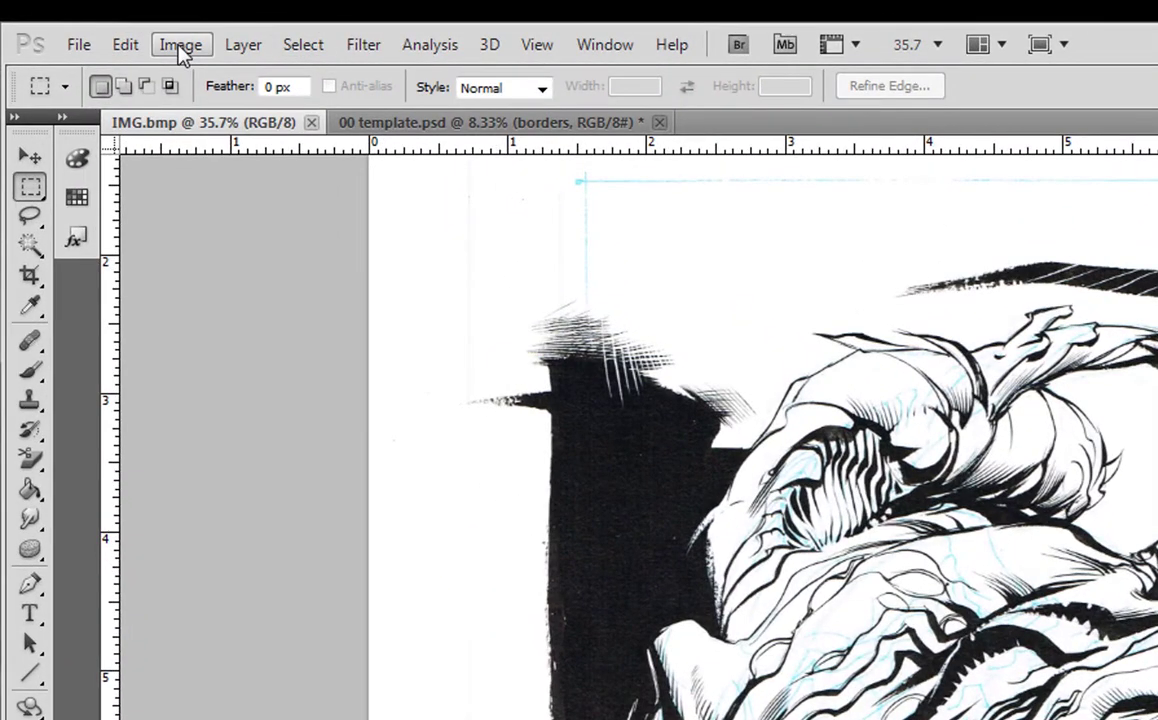
# Convert IMG.bmp to Grayscale mode, discarding the colour information
pyautogui.click(181, 45)
pyautogui.moveTo(320, 72)
pyautogui.click(536, 98)
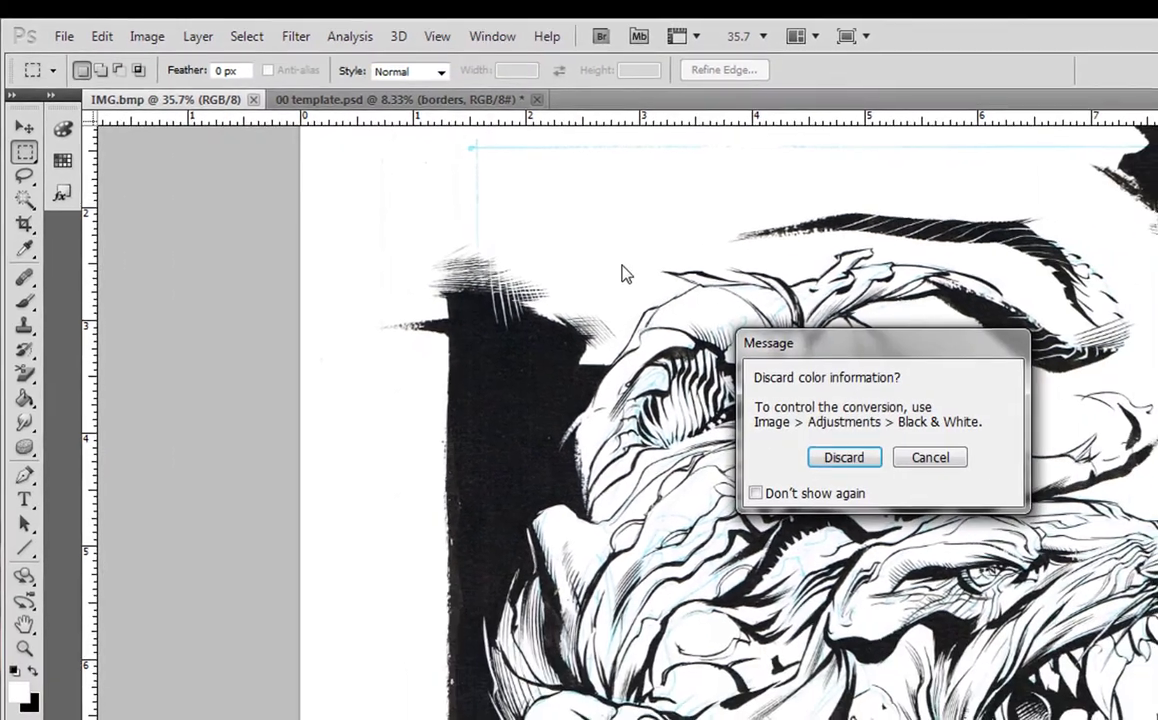
pyautogui.click(843, 457)
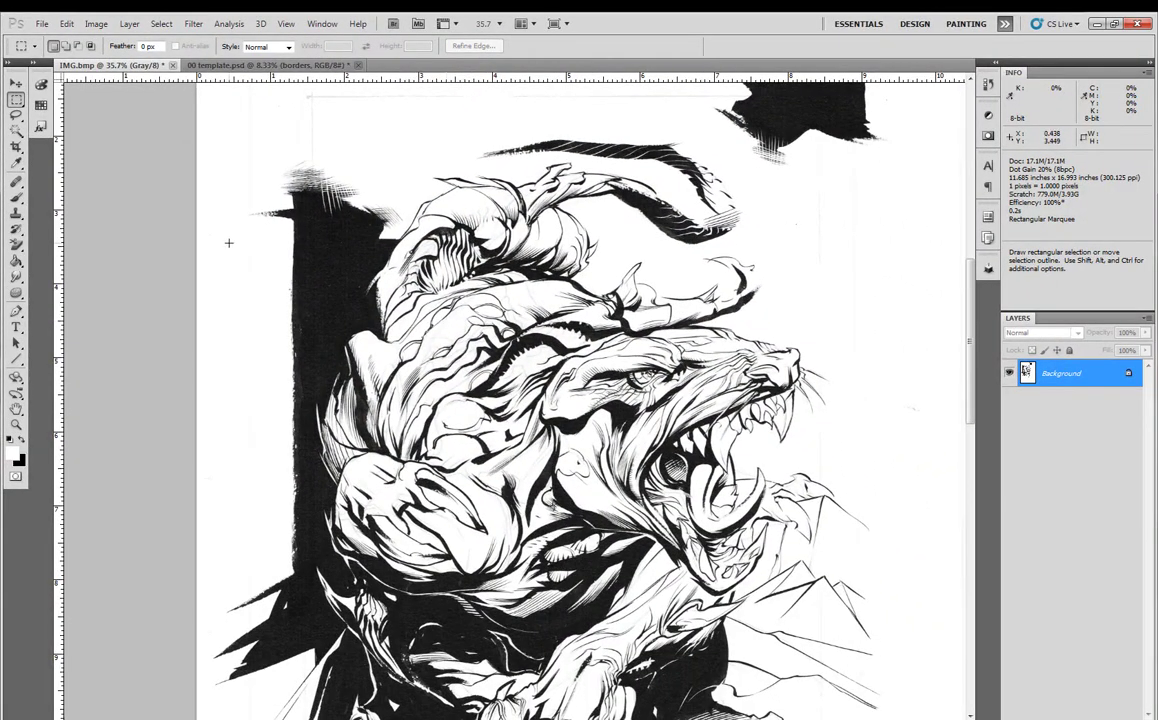
# Zoom in on the grayscale drawing and bring up the Image > Adjustments commands
pyautogui.scroll(1, 229, 242)
pyautogui.scroll(1, 229, 242)
pyautogui.scroll(1, 229, 242)
pyautogui.scroll(1, 229, 242)
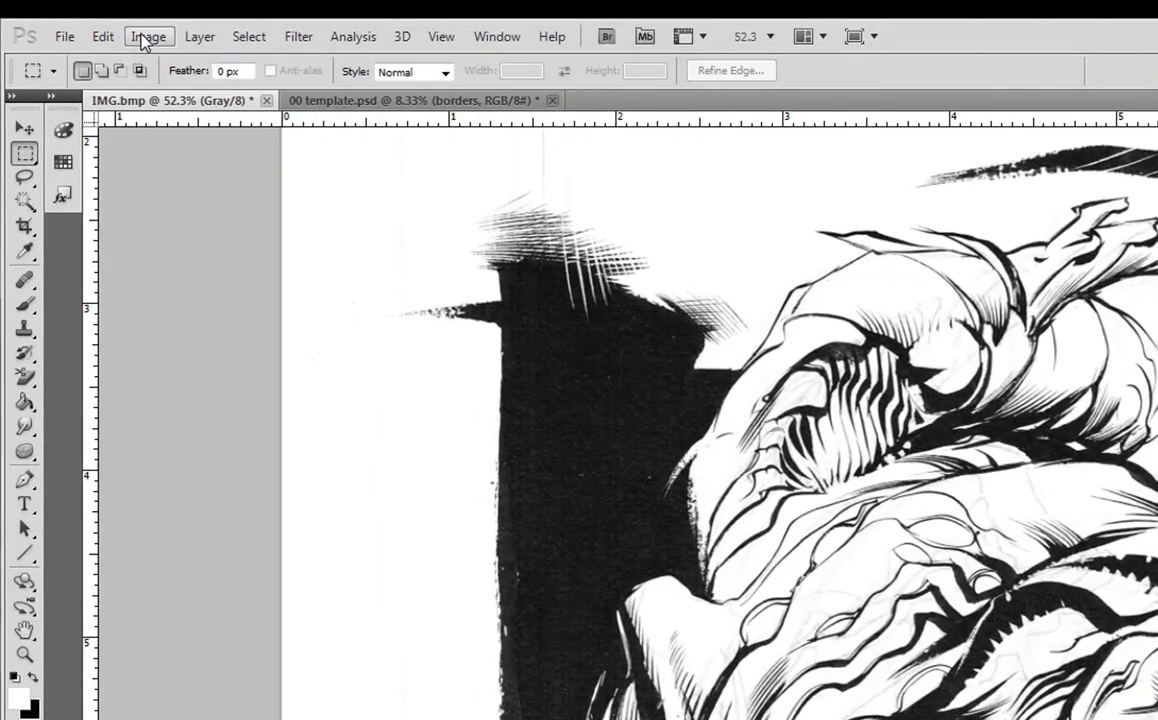
pyautogui.click(100, 24)
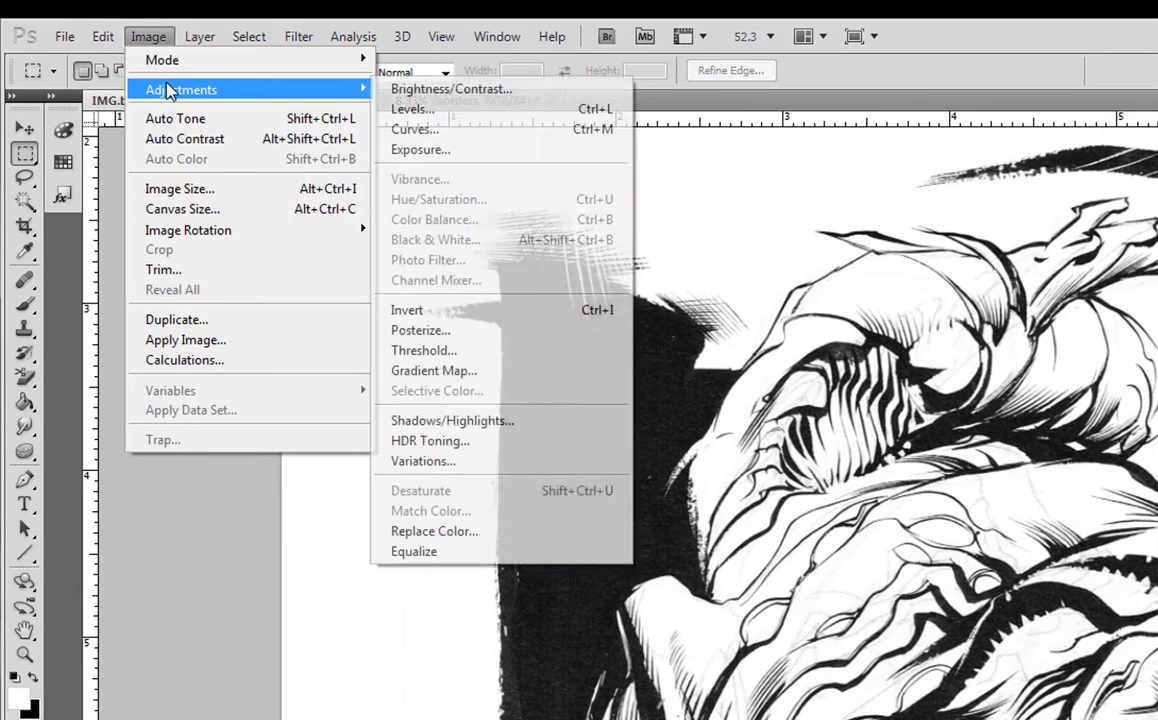
pyautogui.moveTo(338, 90)
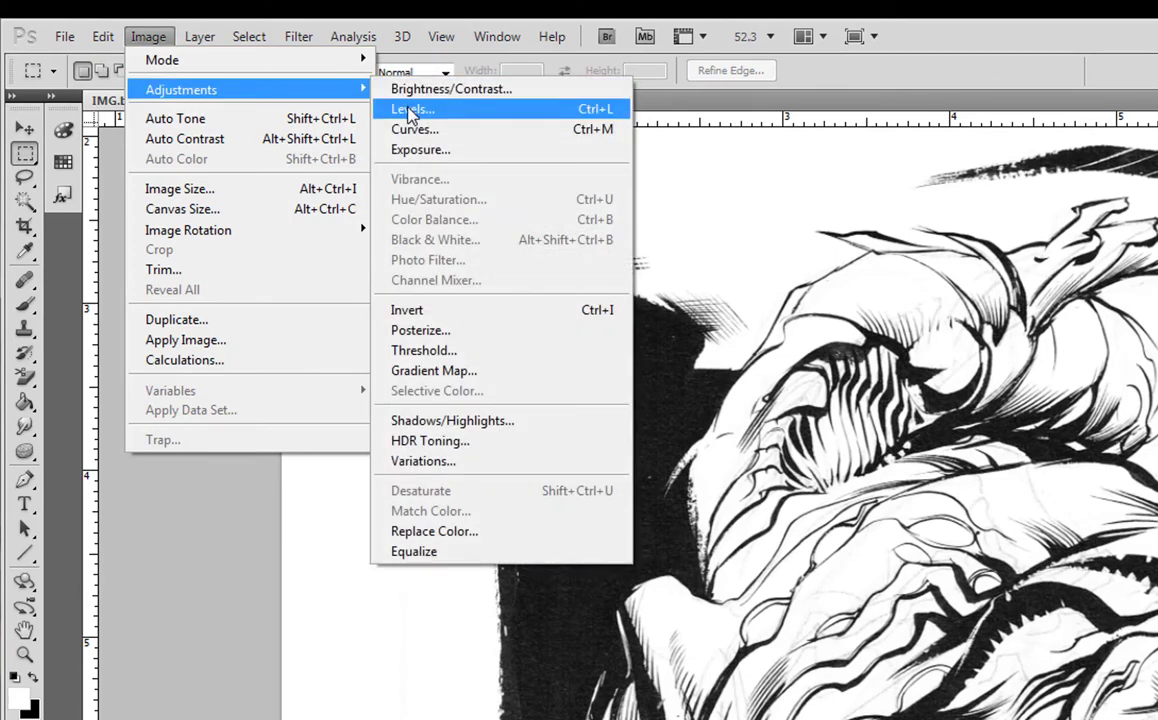
# Apply Levels with input values 132, 1.00 and 215, then fit the drawing on screen
pyautogui.click(410, 110)
pyautogui.moveTo(290, 495); pyautogui.dragTo(277, 388)
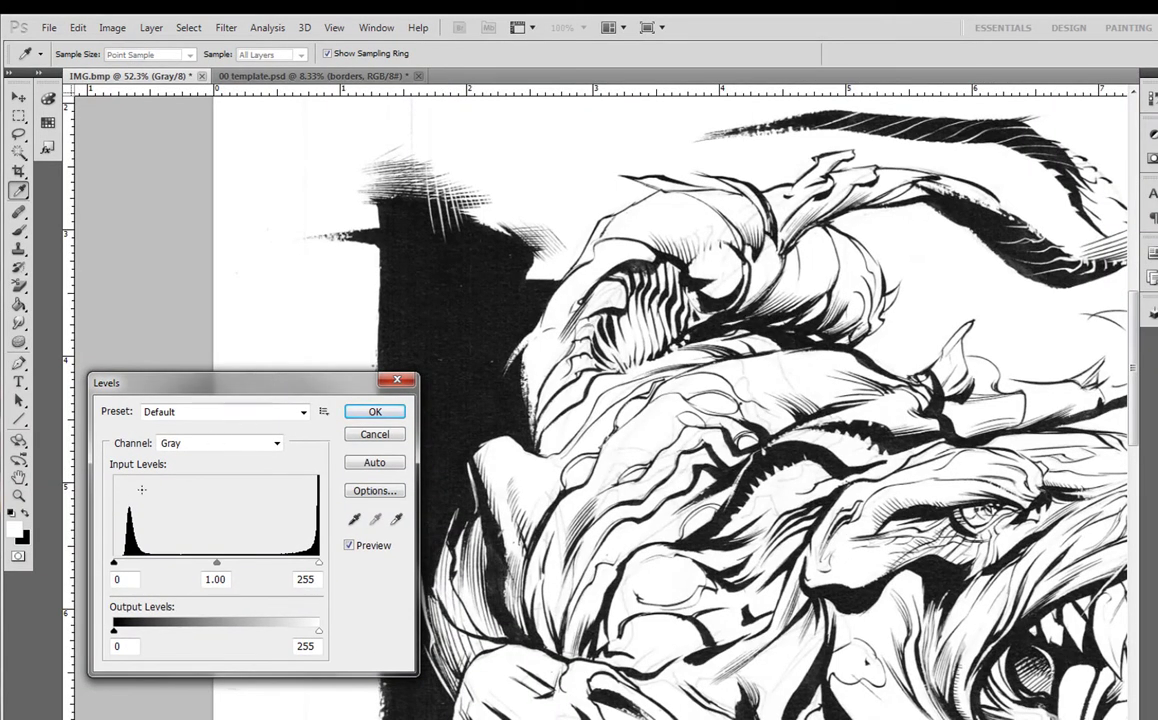
pyautogui.click(123, 579)
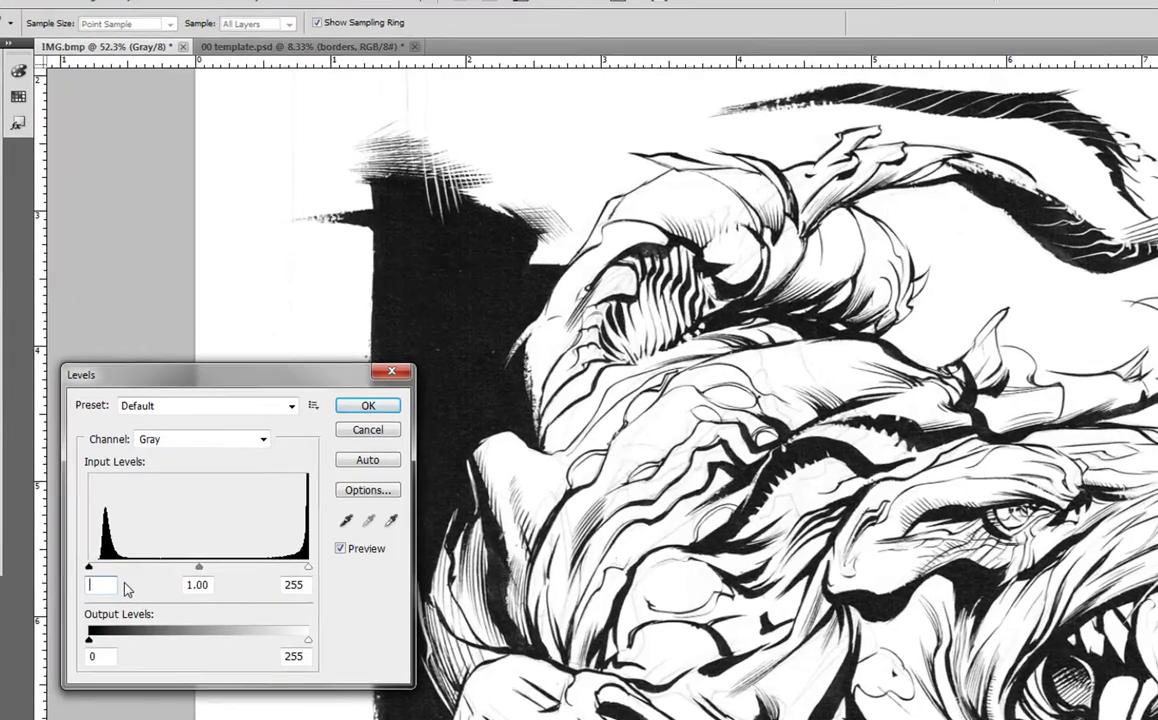
pyautogui.press('BackSpace')
pyautogui.write('231')
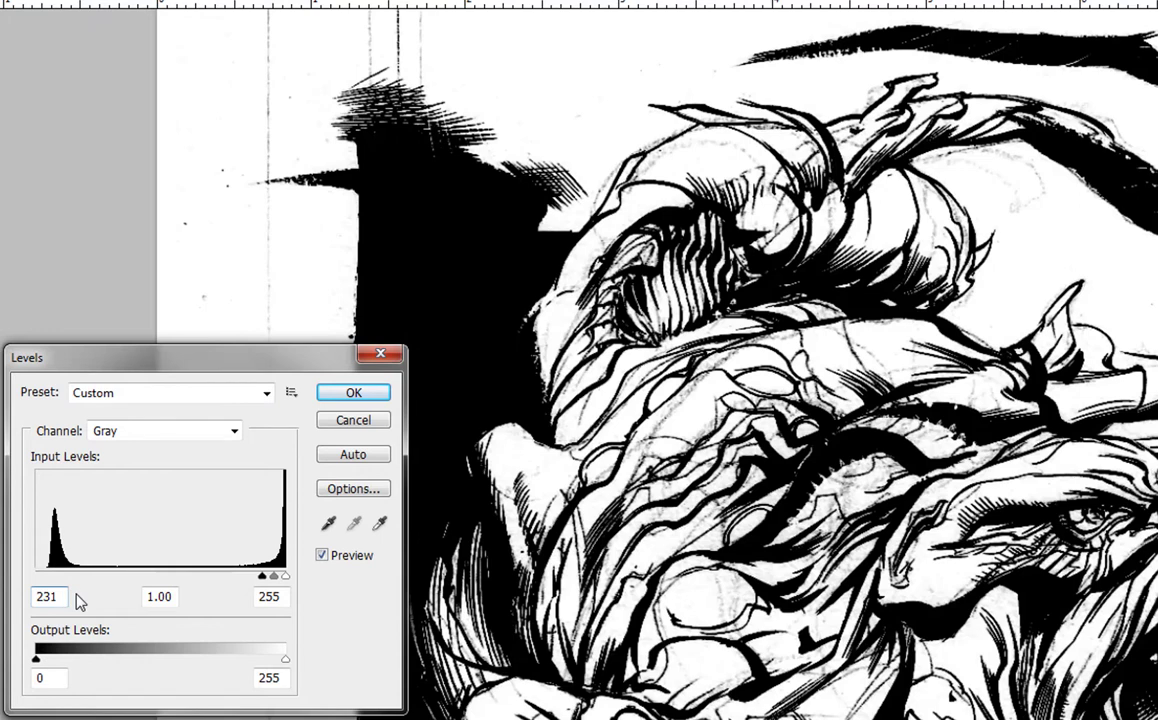
pyautogui.press('BackSpace')
pyautogui.press('BackSpace')
pyautogui.press('BackSpace')
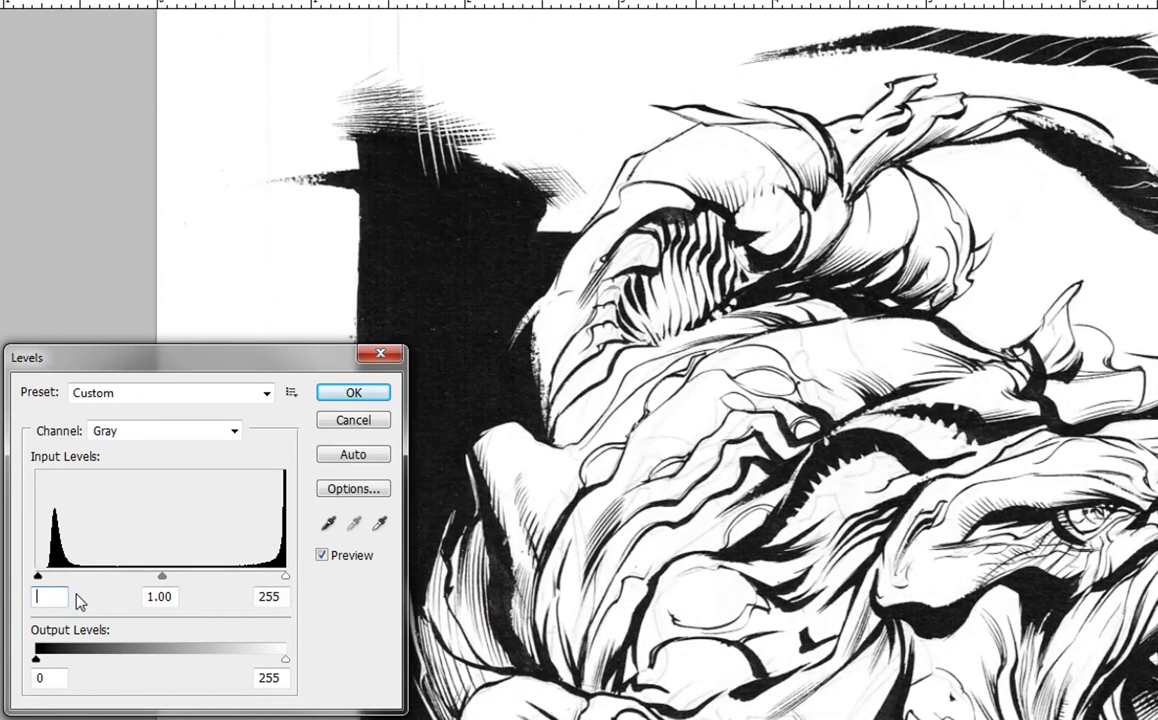
pyautogui.write('132')
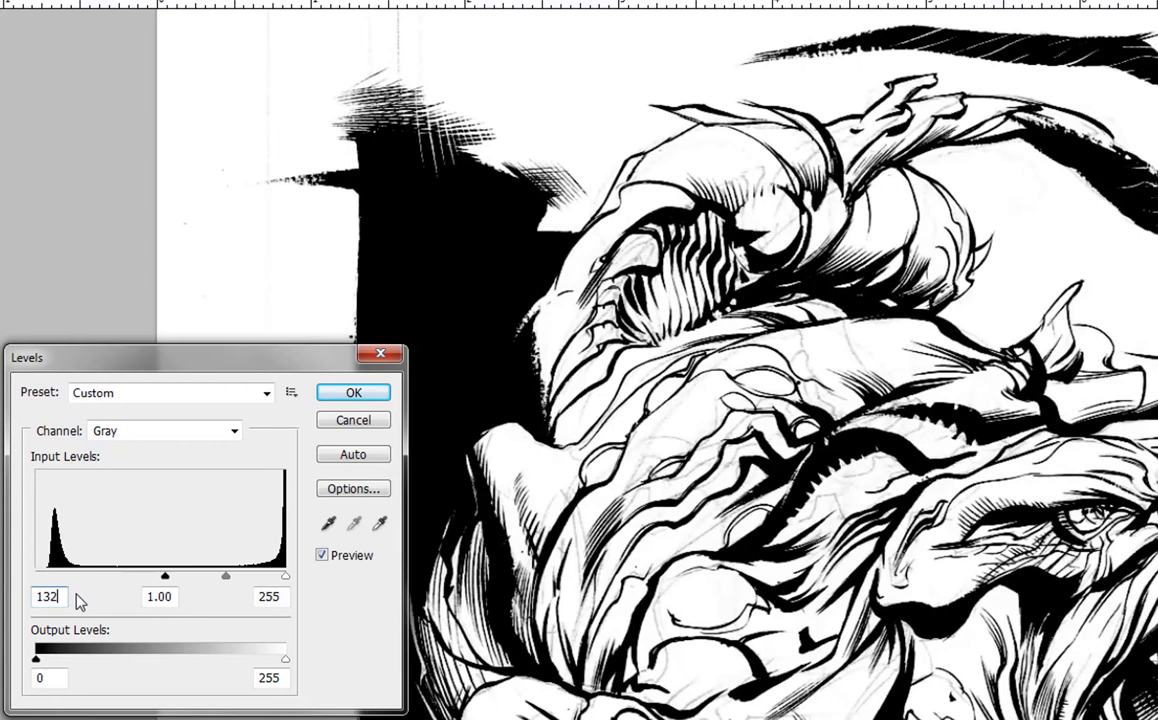
pyautogui.doubleClick(262, 597)
pyautogui.write('231')
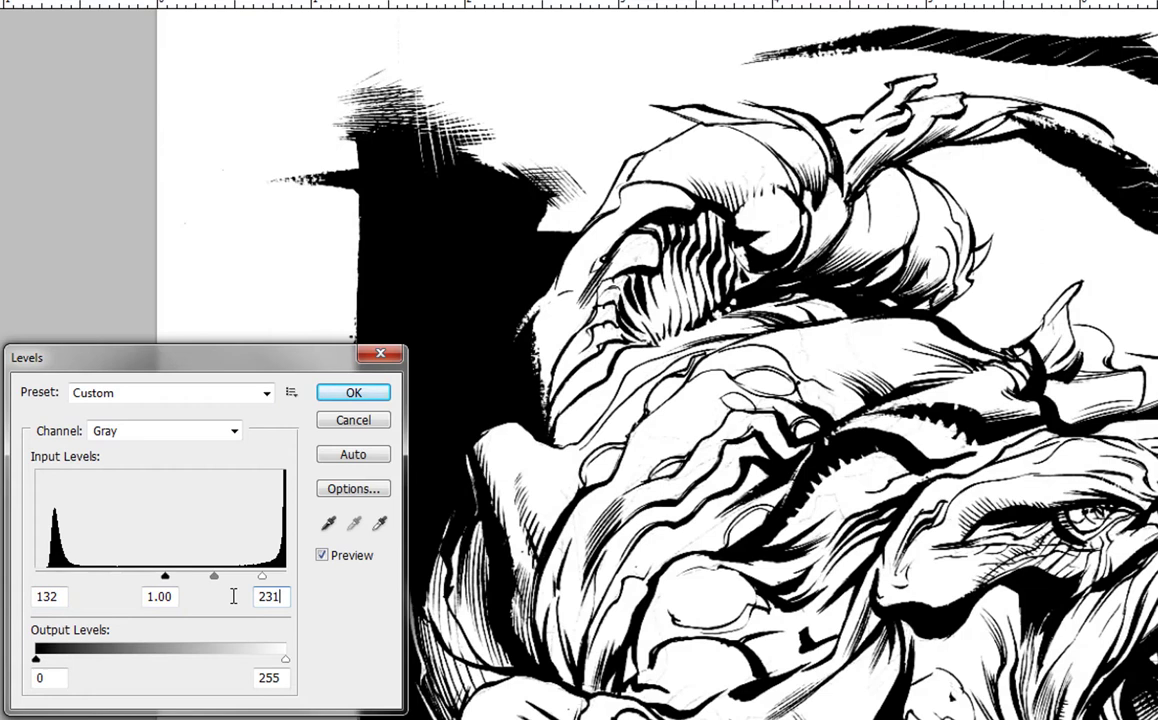
pyautogui.moveTo(262, 580); pyautogui.dragTo(252, 580)
pyautogui.moveTo(252, 580); pyautogui.dragTo(247, 582)
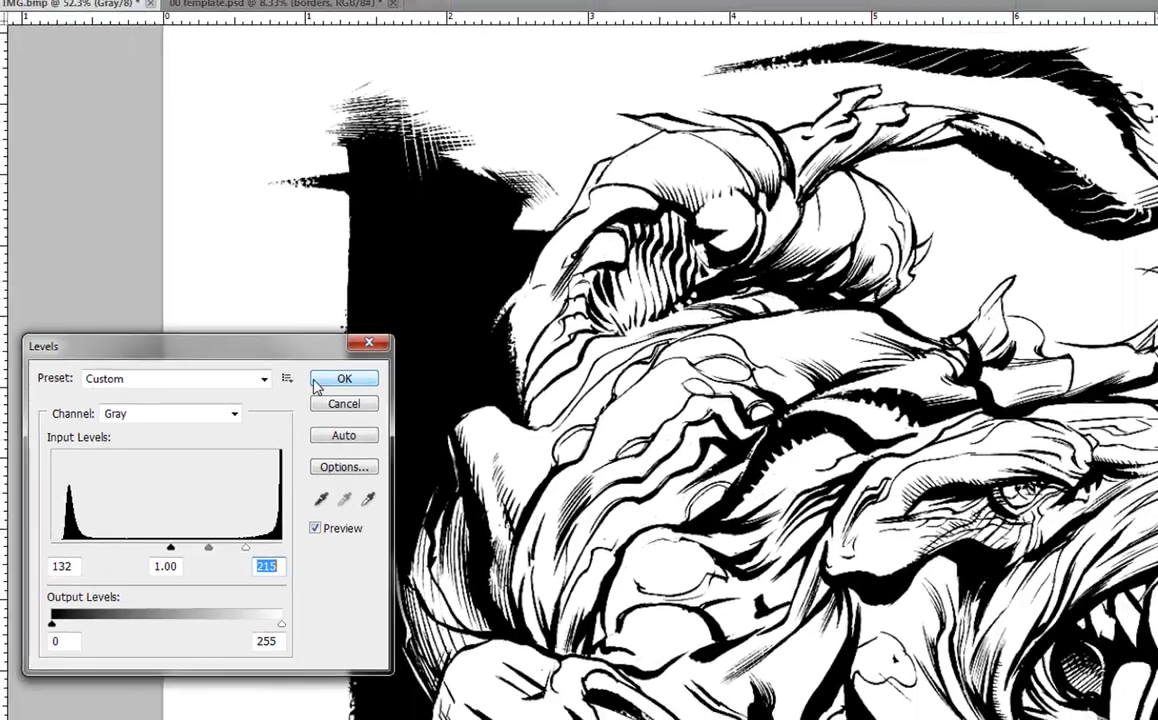
pyautogui.click(353, 392)
pyautogui.hotkey('ctrl', '0')
# Marquee-select the whole cleaned drawing, copy it, and switch to 00 template.psd
pyautogui.moveTo(312, 93); pyautogui.dragTo(625, 620)
pyautogui.moveTo(664, 657); pyautogui.dragTo(708, 672)
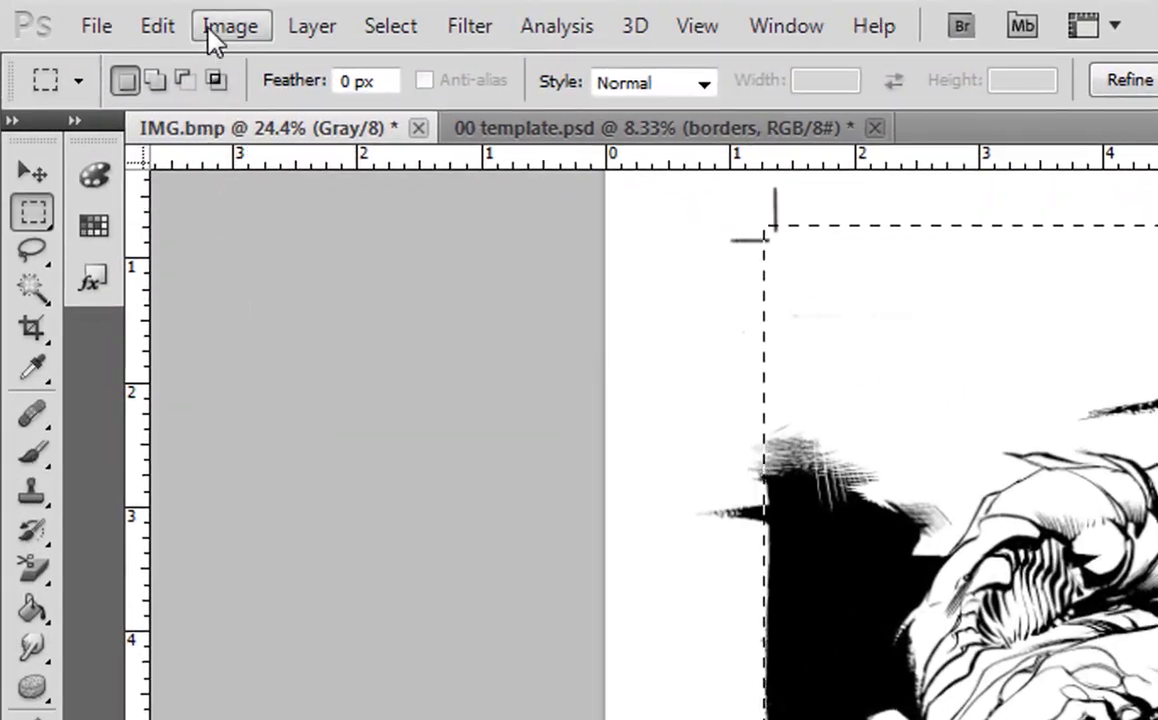
pyautogui.click(160, 28)
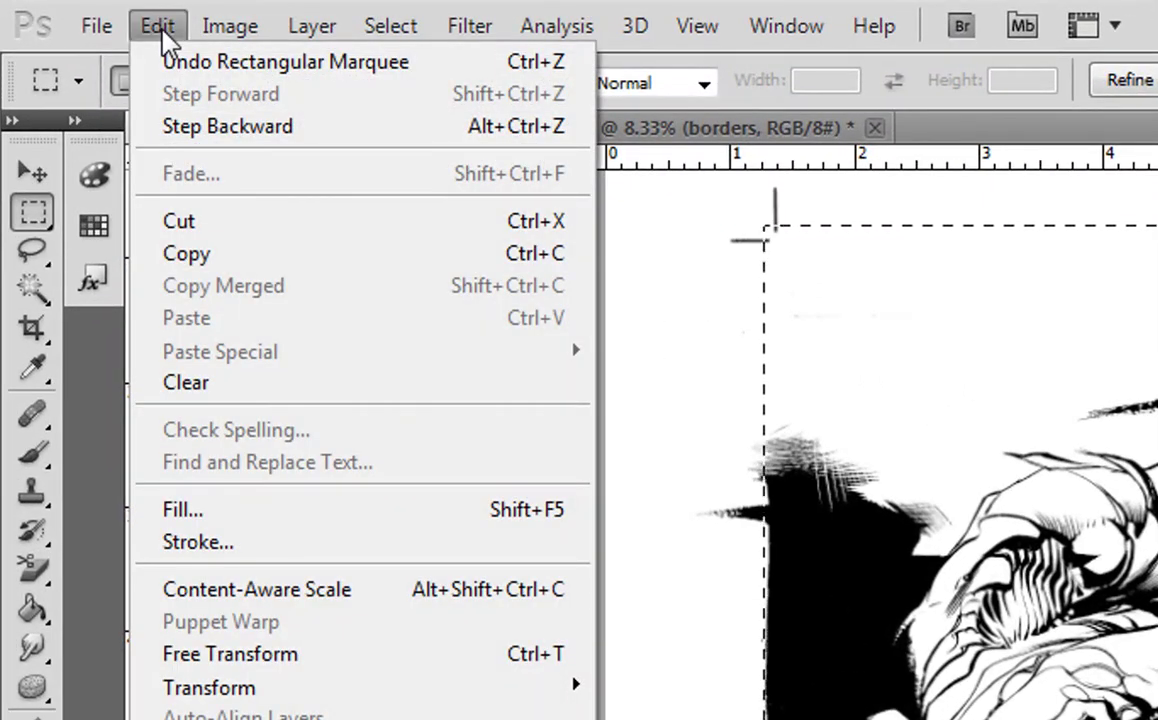
pyautogui.click(186, 256)
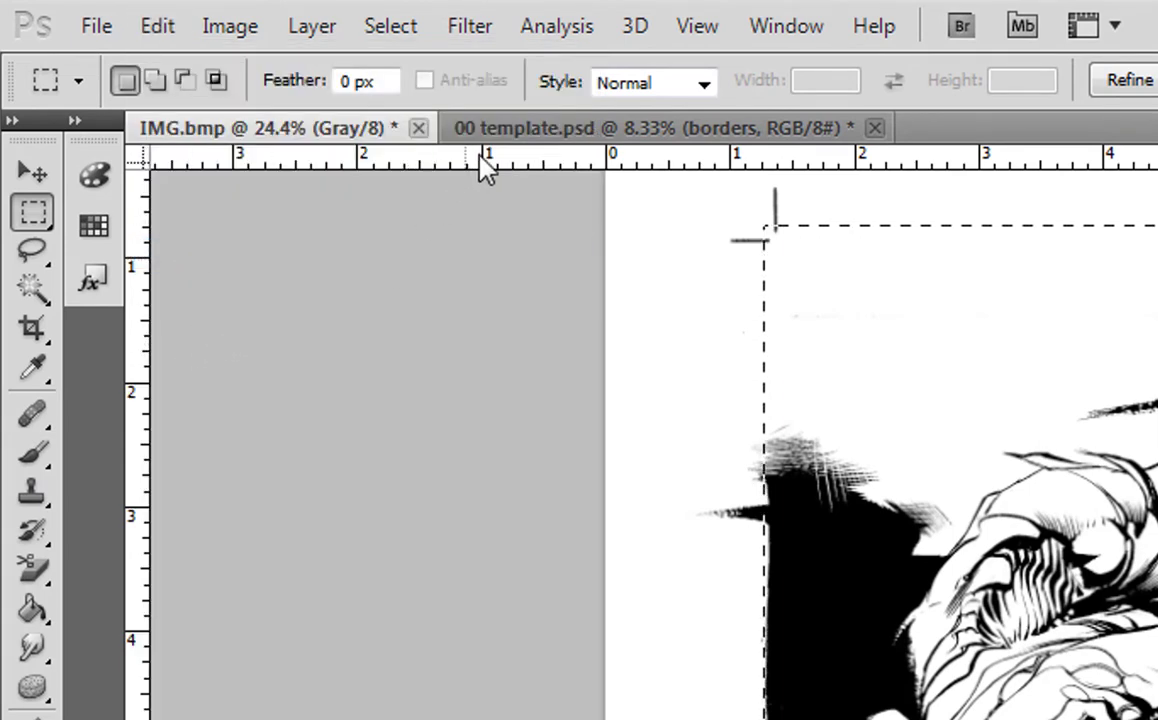
pyautogui.click(515, 132)
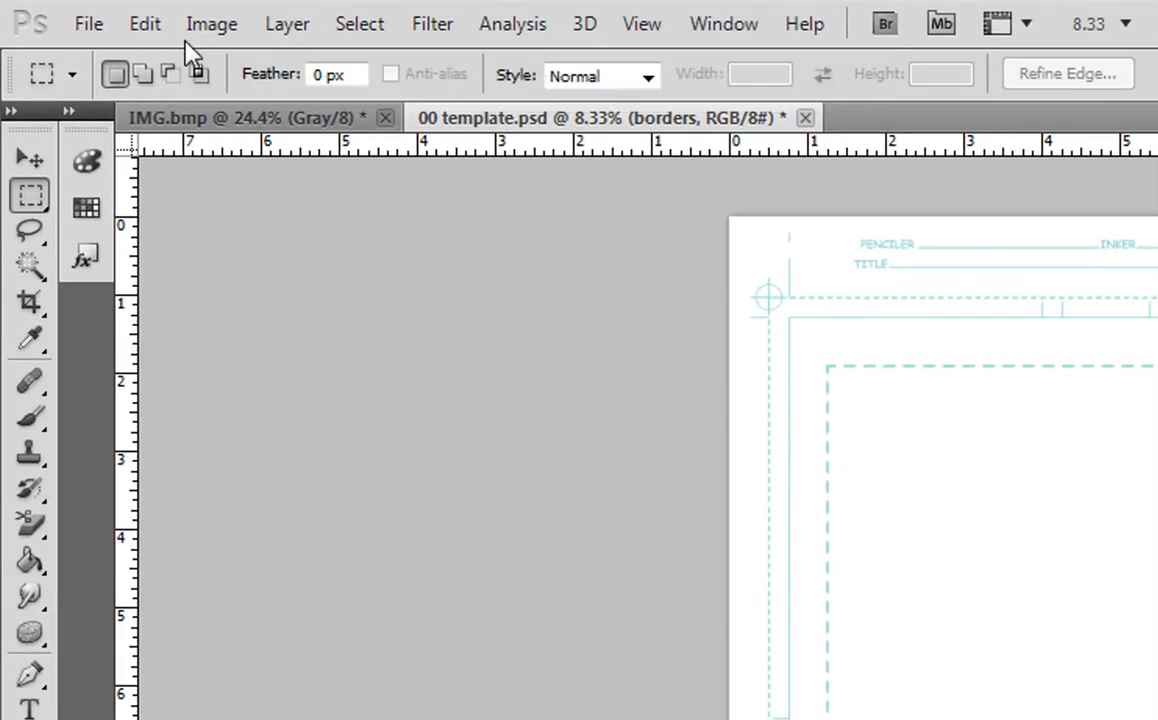
# Paste the drawing into 00 template.psd as Layer 1 and put it under Free Transform
pyautogui.click(147, 25)
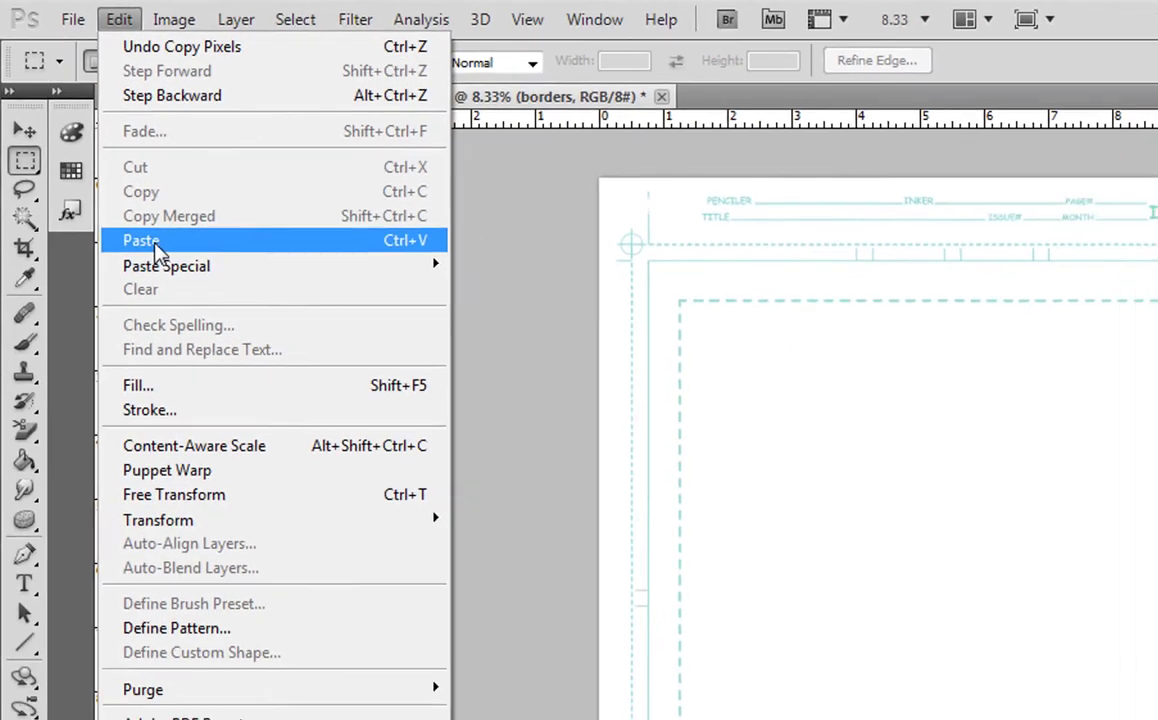
pyautogui.click(142, 241)
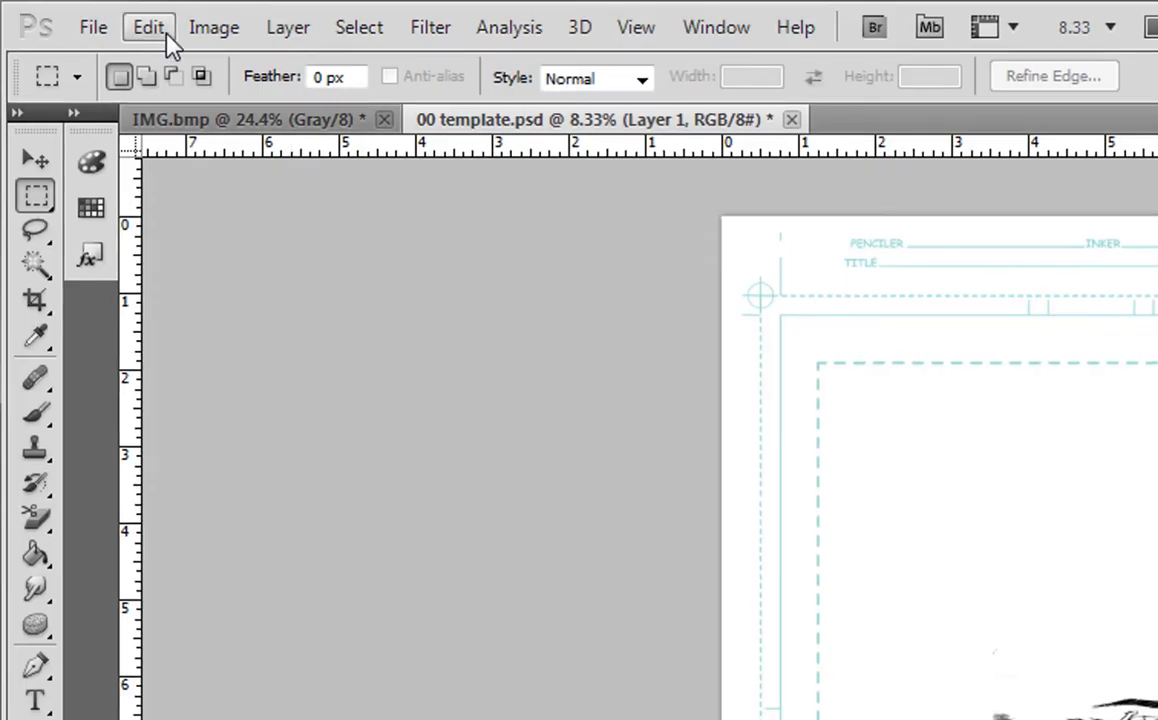
pyautogui.click(150, 29)
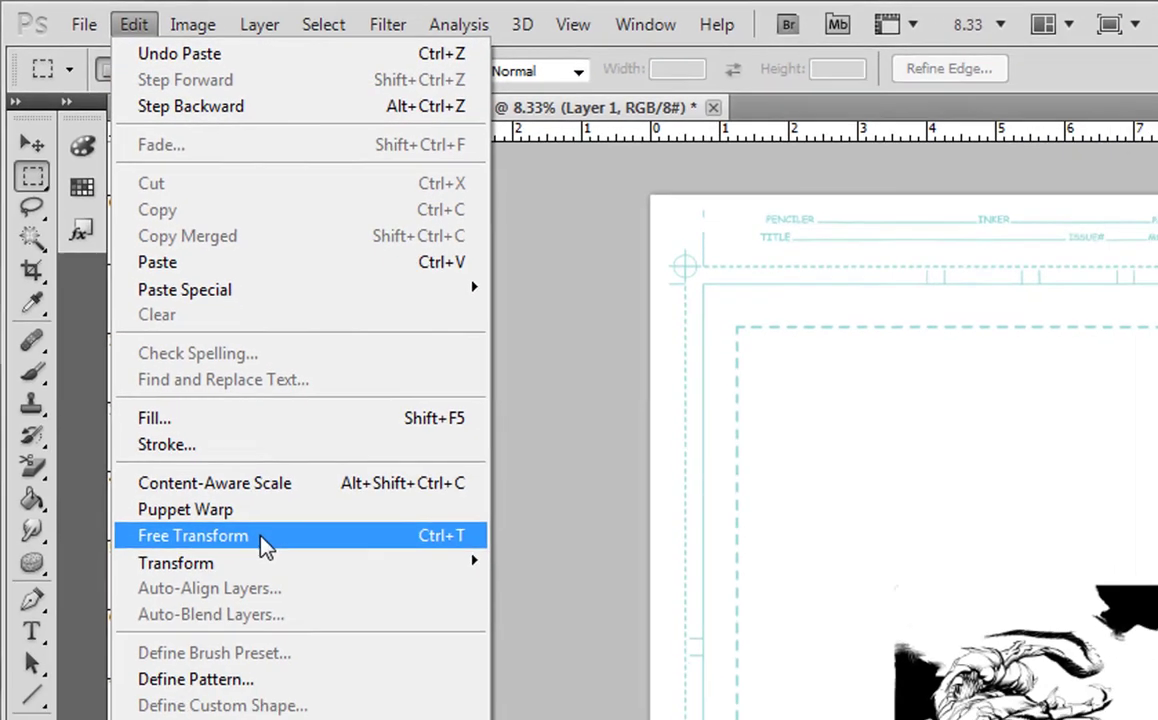
pyautogui.click(290, 598)
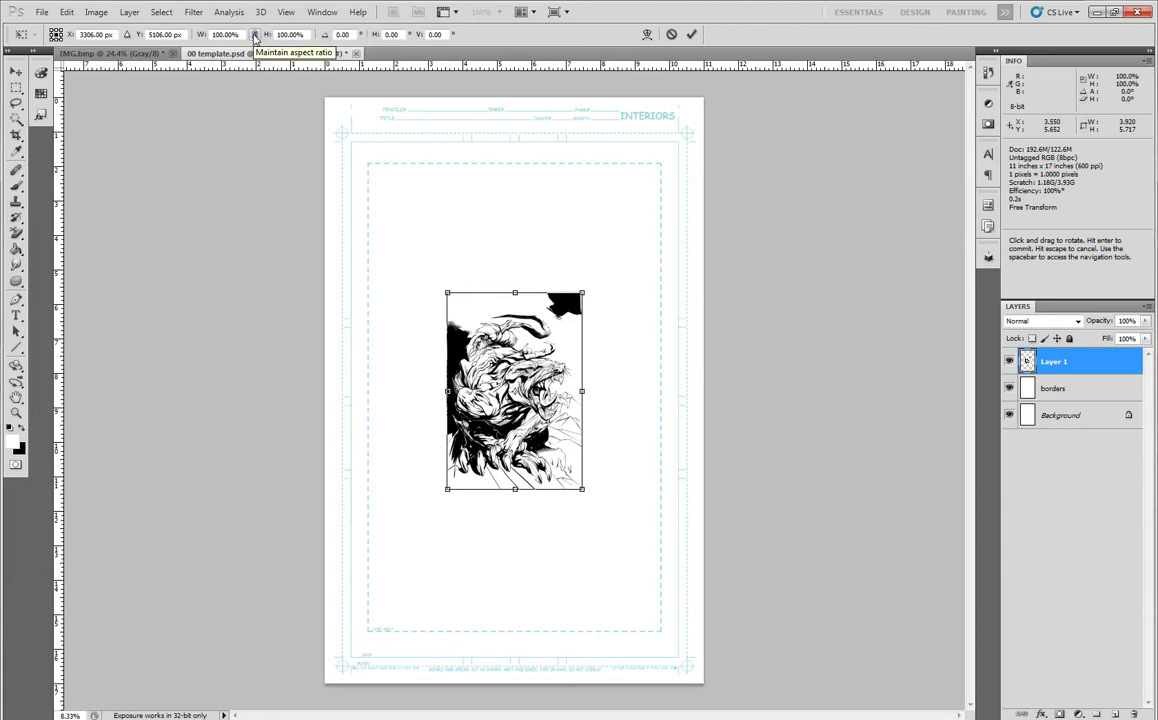
# Stretch Layer 1 toward the page edges, then link proportions so W and H read 240.82%
pyautogui.click(255, 35)
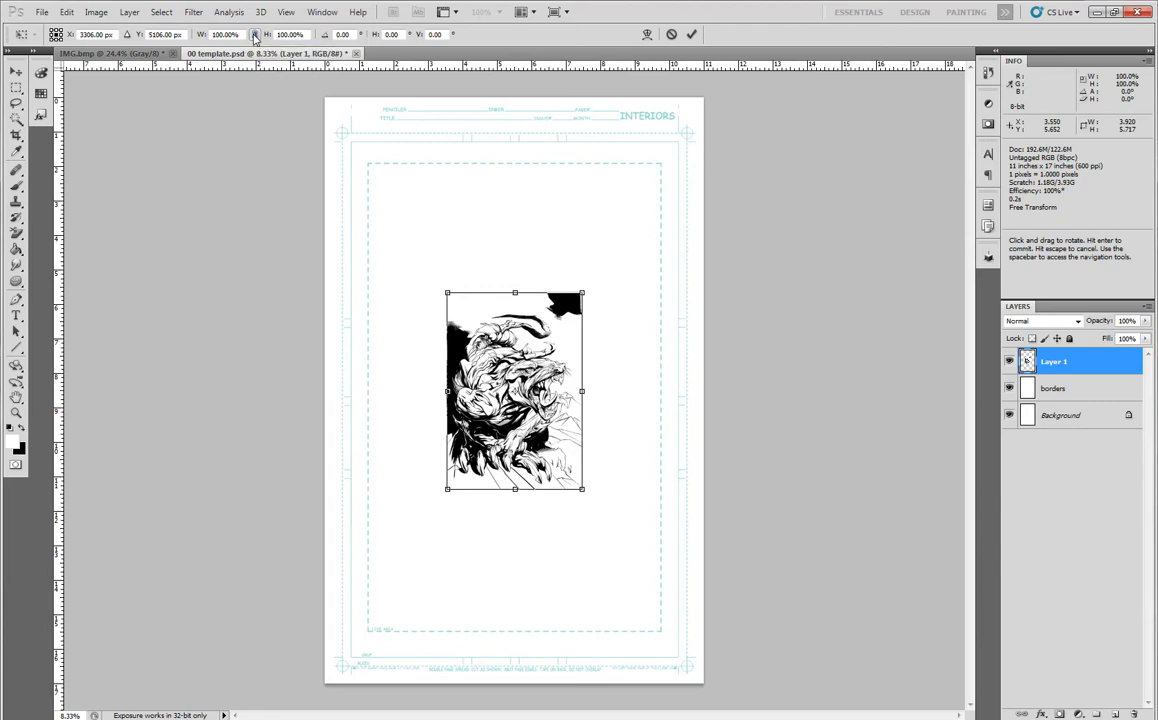
pyautogui.moveTo(448, 393); pyautogui.dragTo(351, 400)
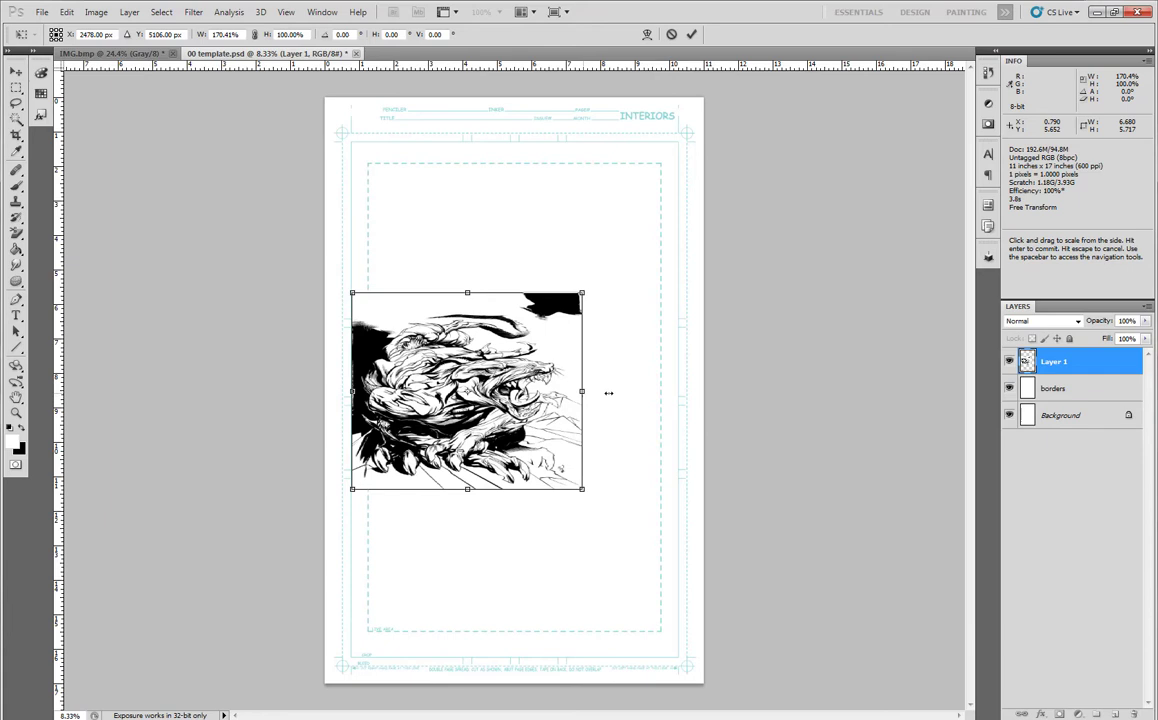
pyautogui.moveTo(608, 393); pyautogui.dragTo(678, 401)
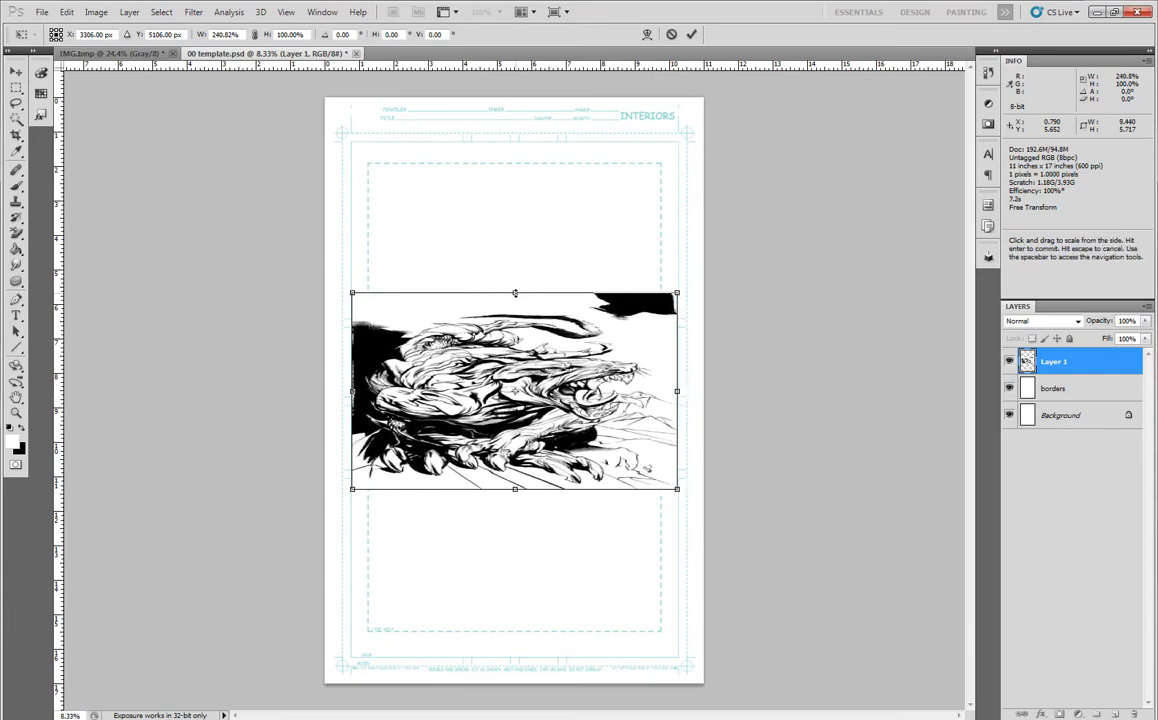
pyautogui.moveTo(515, 266); pyautogui.dragTo(514, 145)
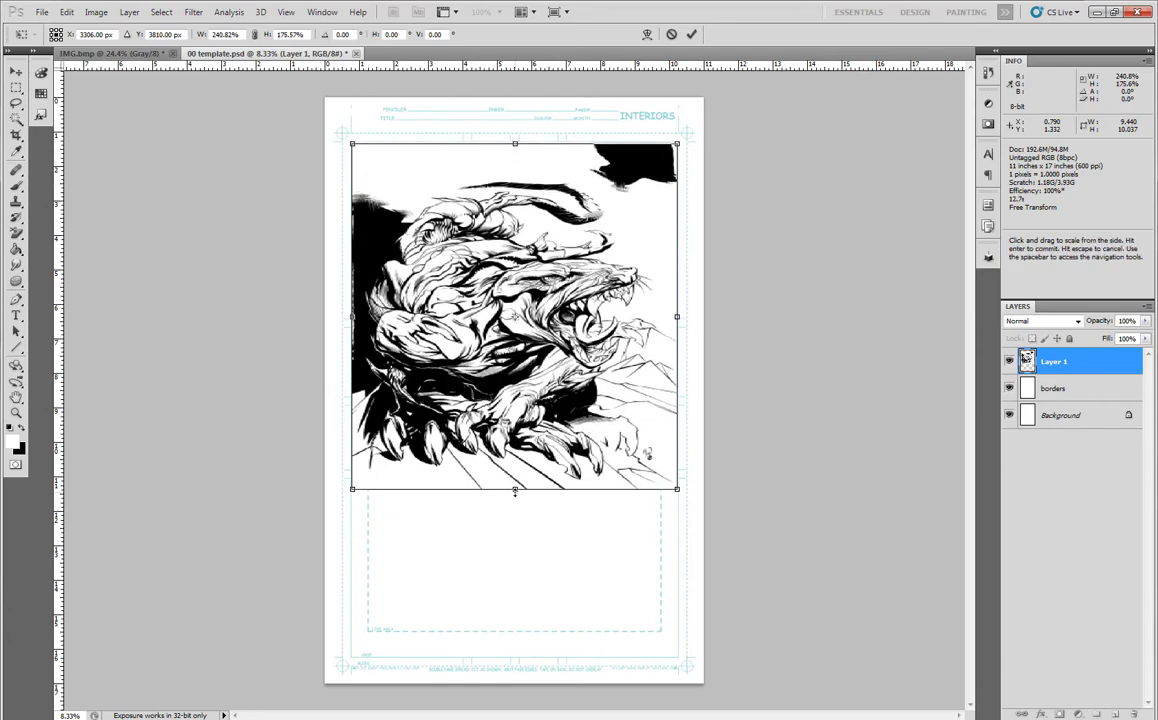
pyautogui.moveTo(520, 510); pyautogui.dragTo(521, 660)
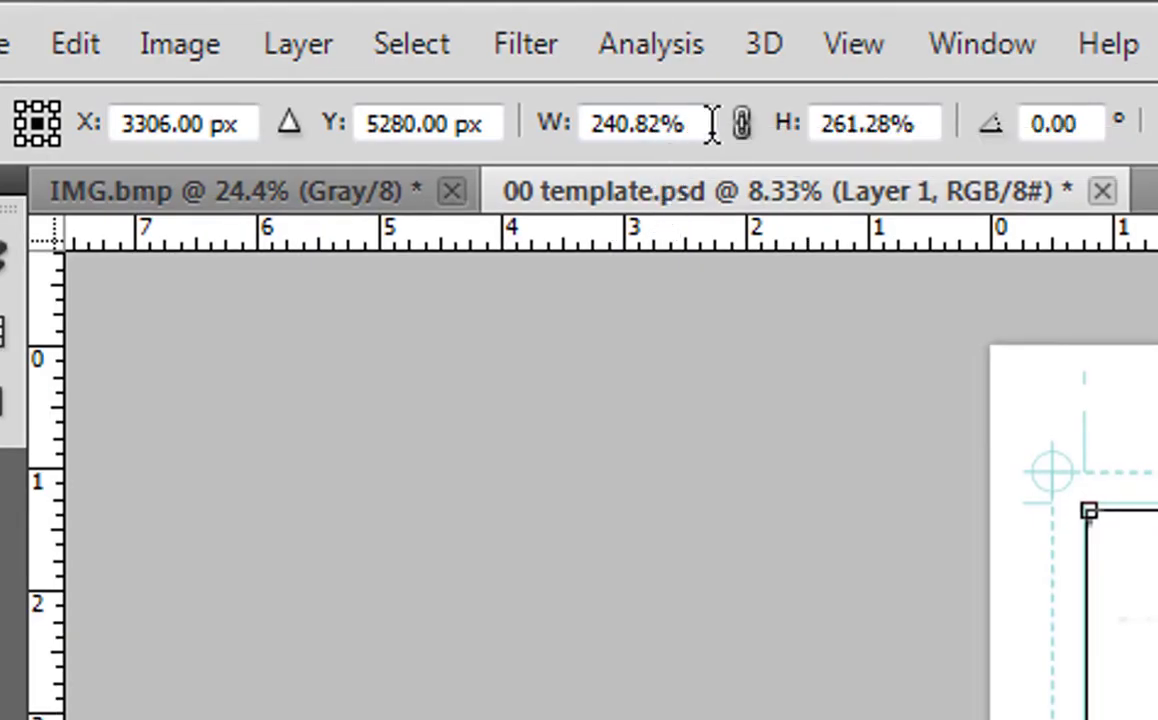
pyautogui.click(742, 123)
pyautogui.click(741, 121)
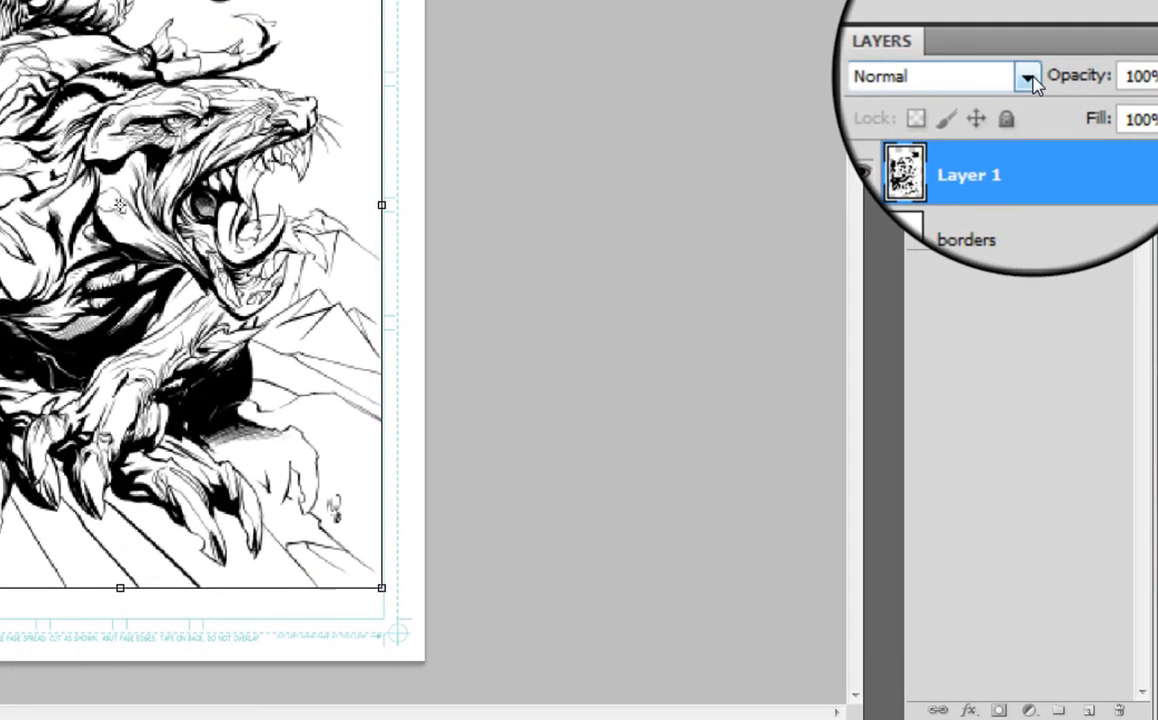
# Set Layer 1 to Darken blend mode and commit the transform at 256%
pyautogui.click(1027, 78)
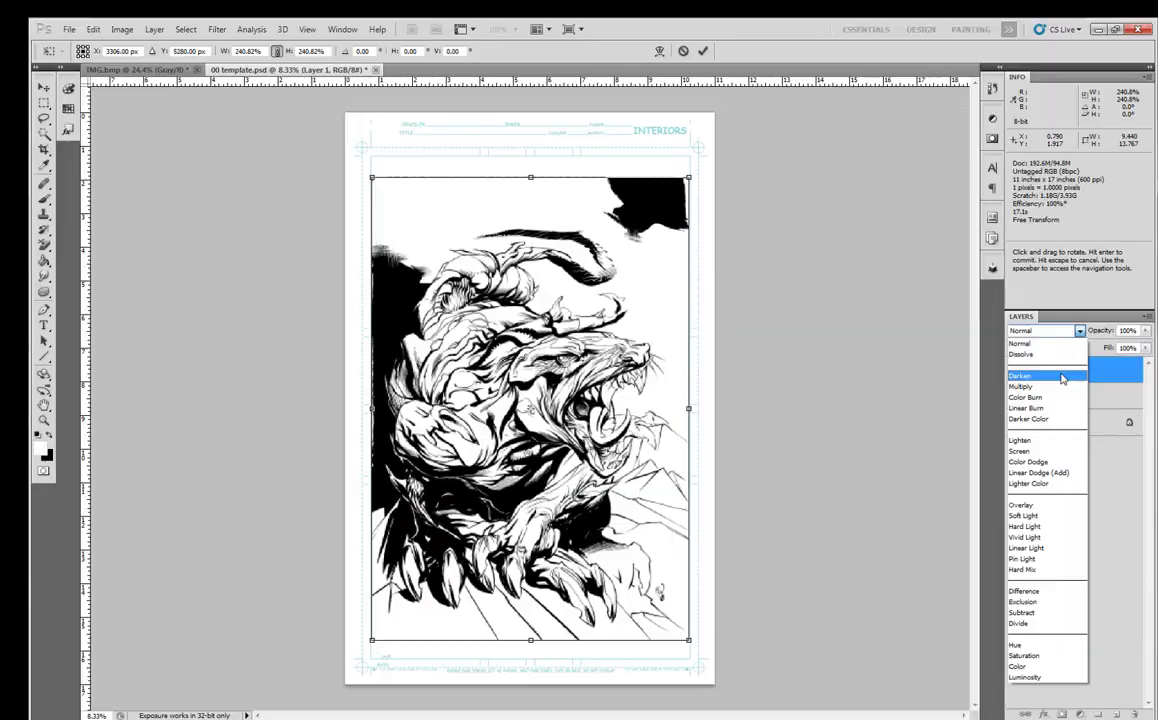
pyautogui.click(1000, 155)
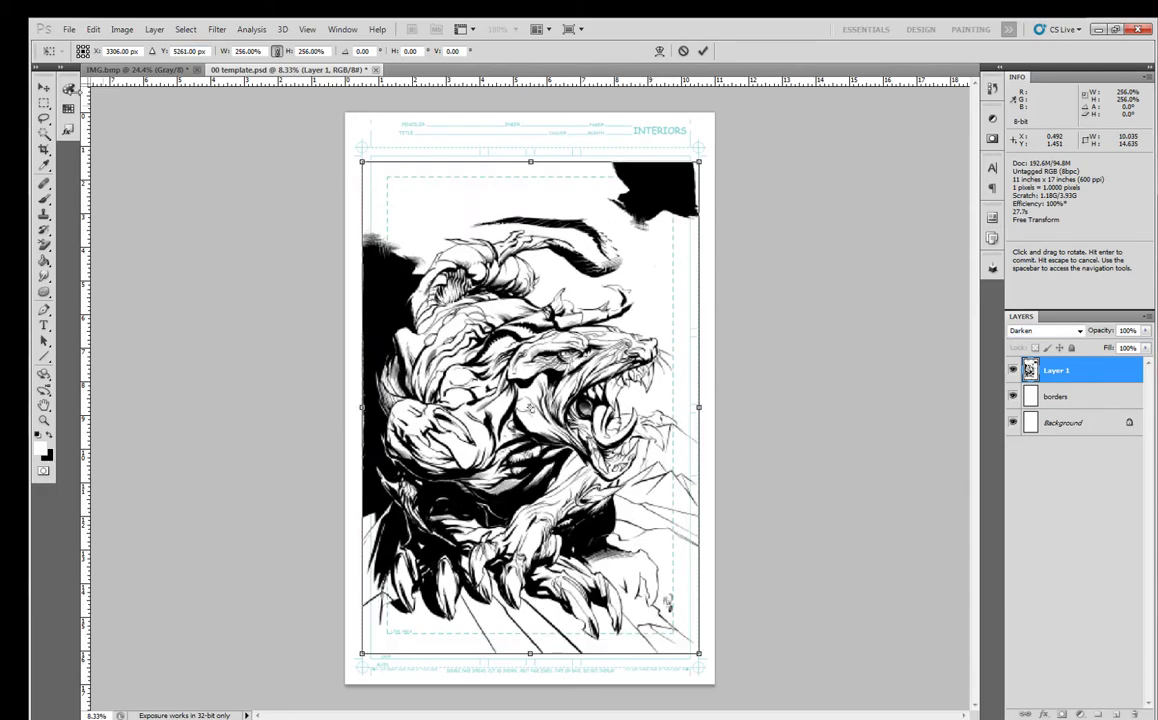
pyautogui.click(44, 88)
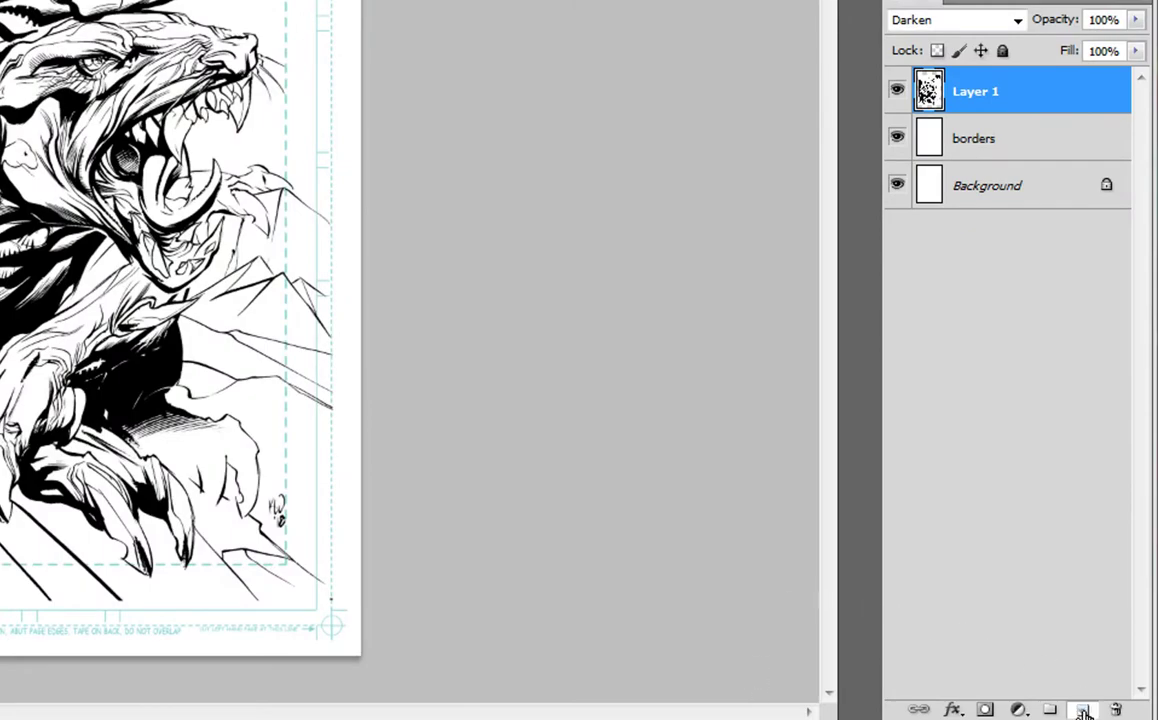
# Add empty Layer 2 above the drawing, pick the Paint Bucket, and open the foreground Color Picker
pyautogui.click(1084, 710)
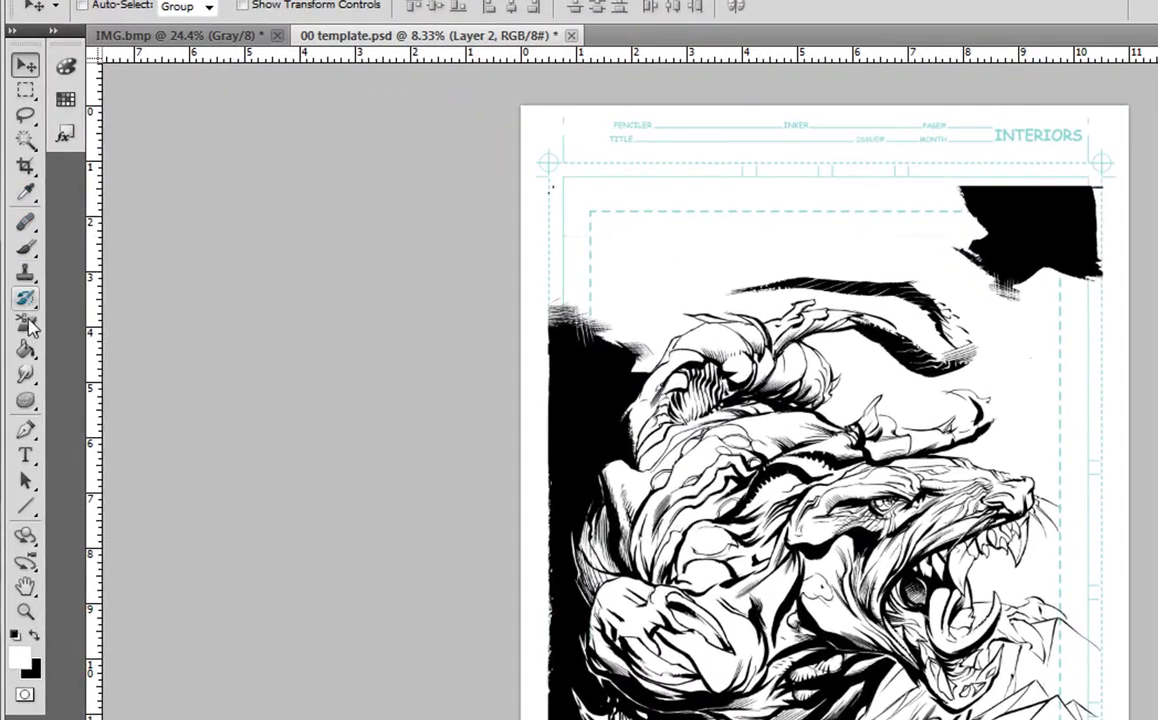
pyautogui.click(26, 347)
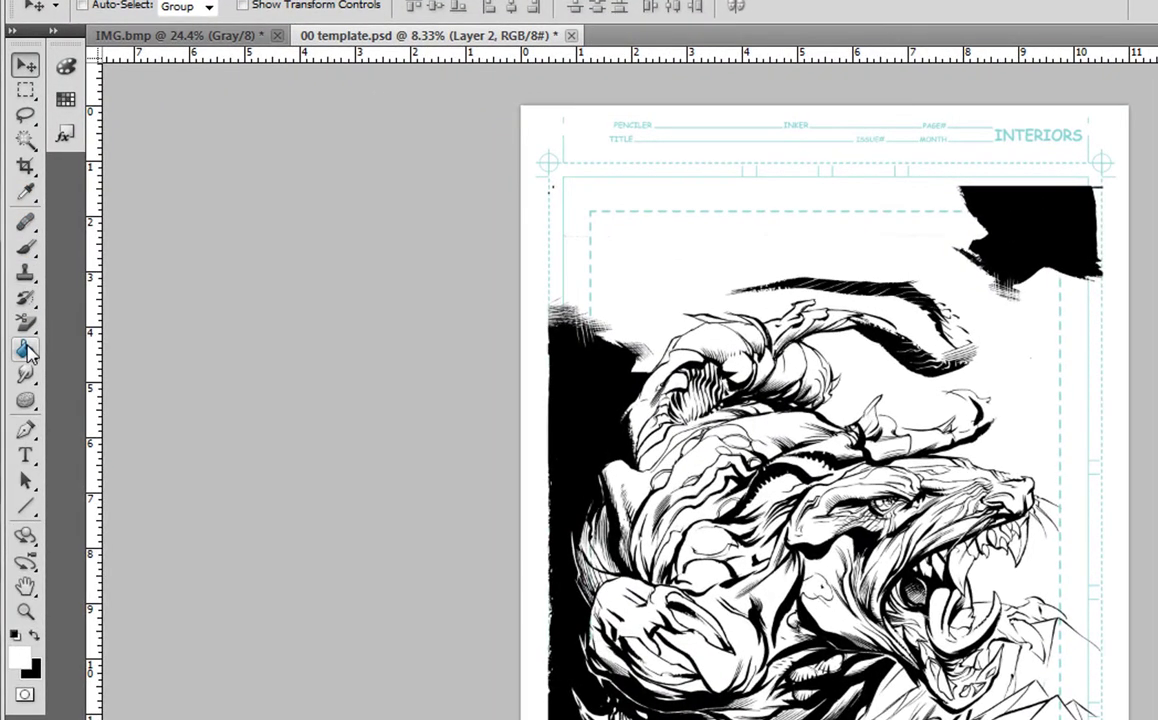
pyautogui.click(26, 348)
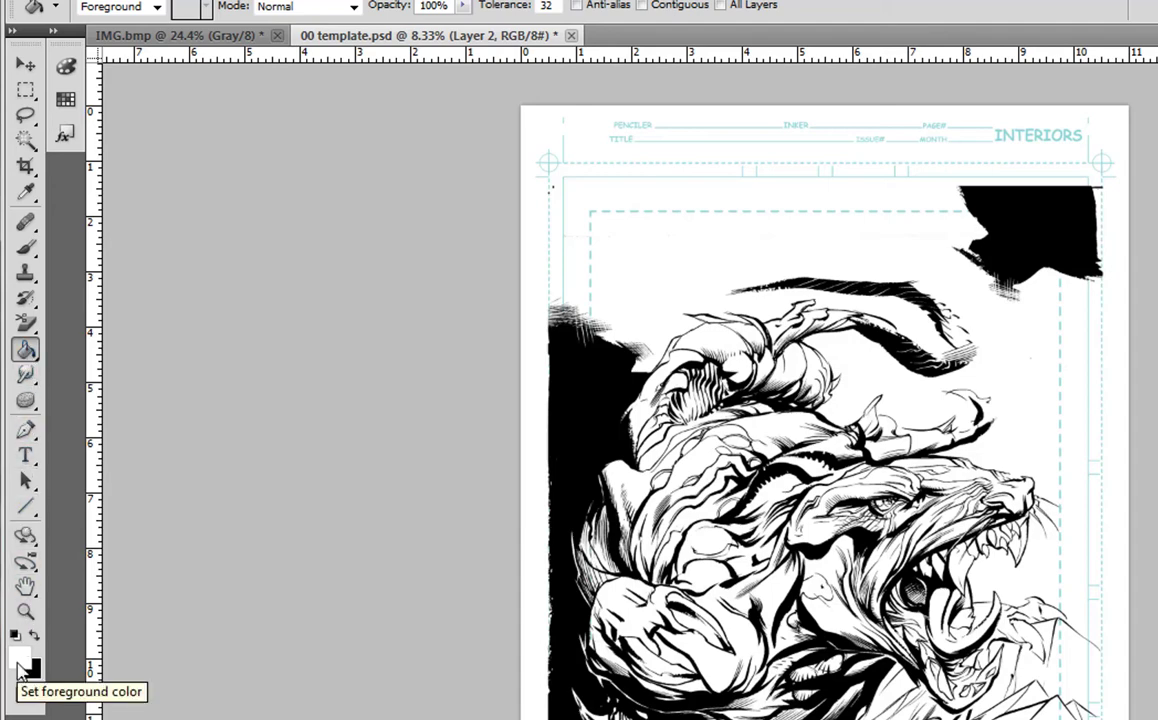
pyautogui.press('i')
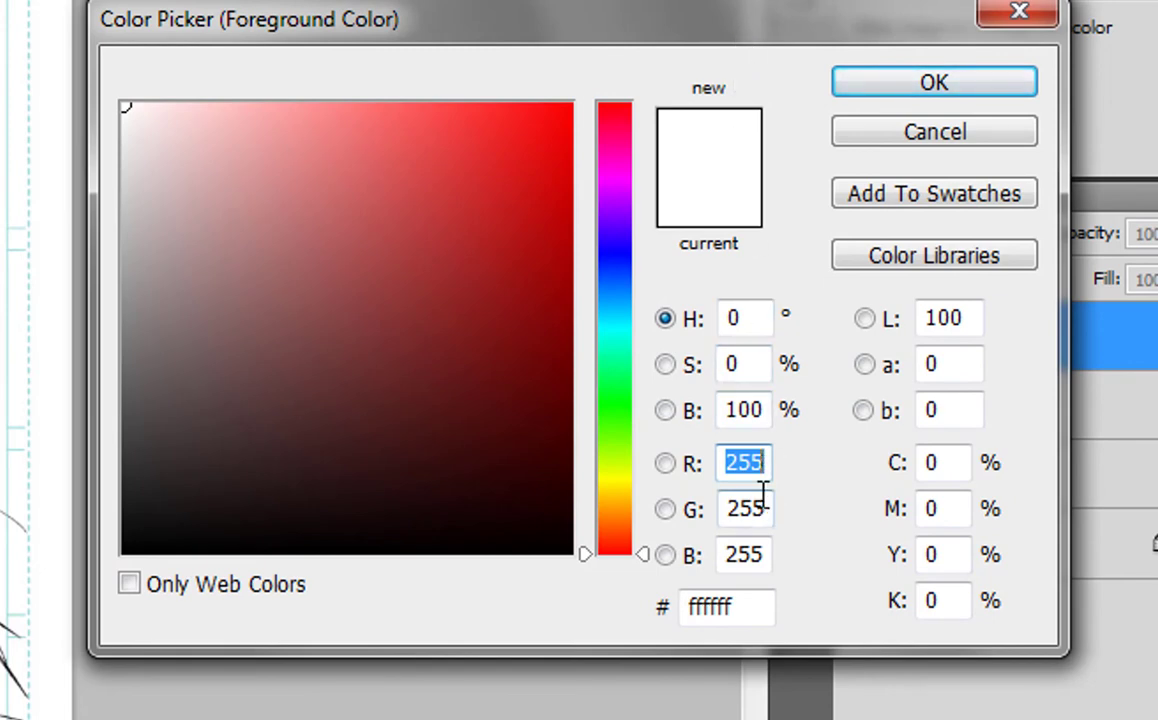
# Set the foreground colour to R 164, G 221, B 237 (a4dded) and confirm
pyautogui.write('164')
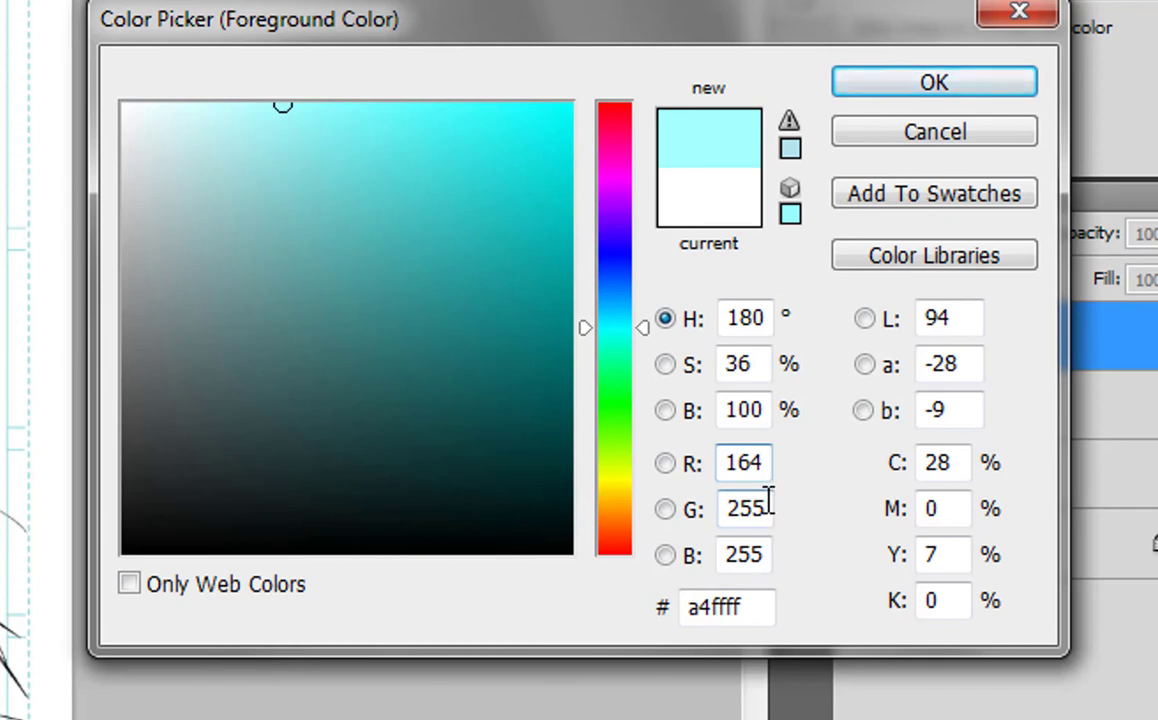
pyautogui.click(762, 508)
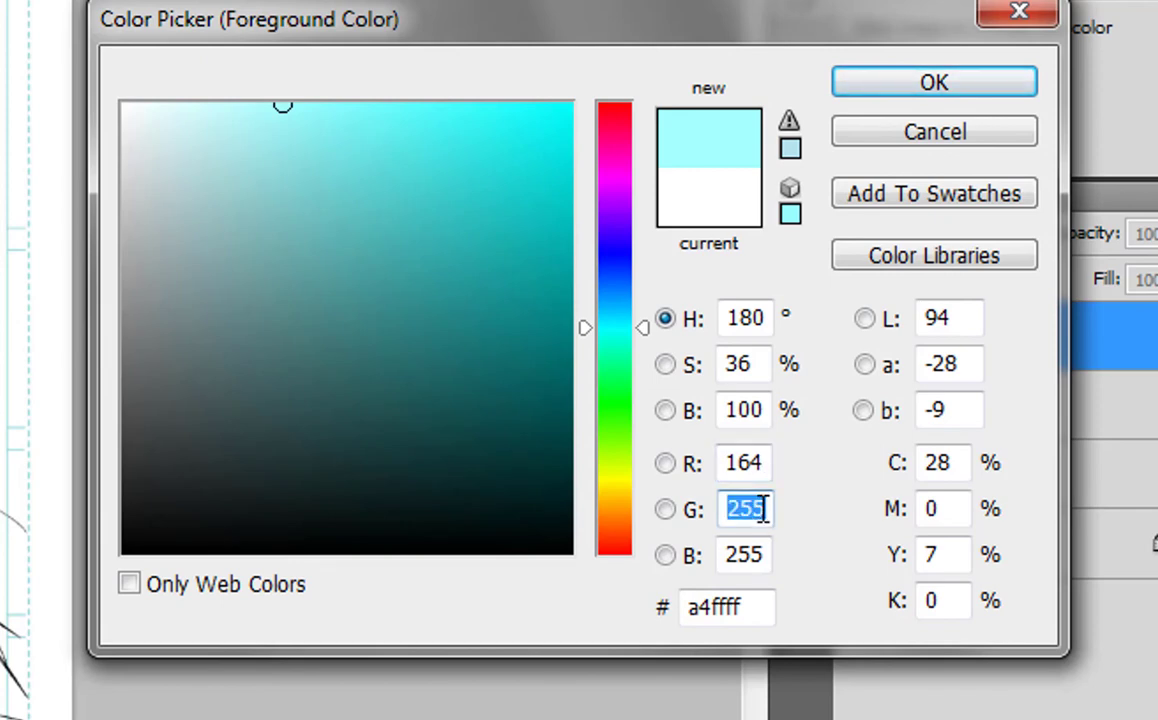
pyautogui.write('221')
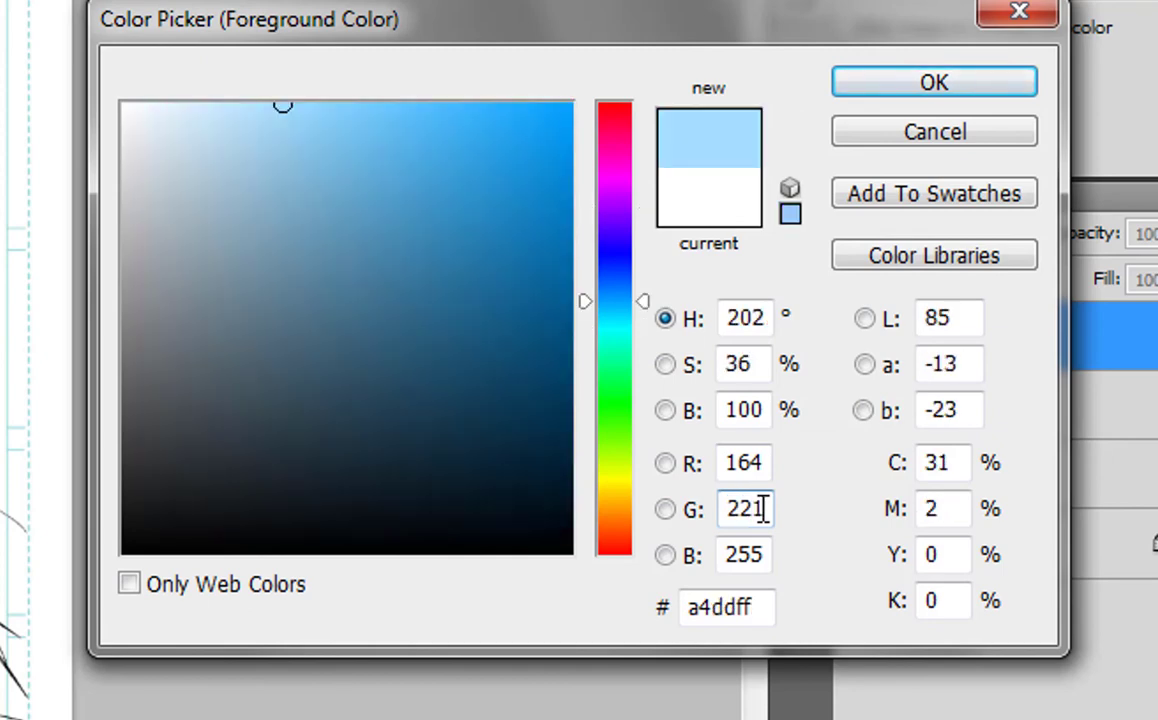
pyautogui.press('Tab')
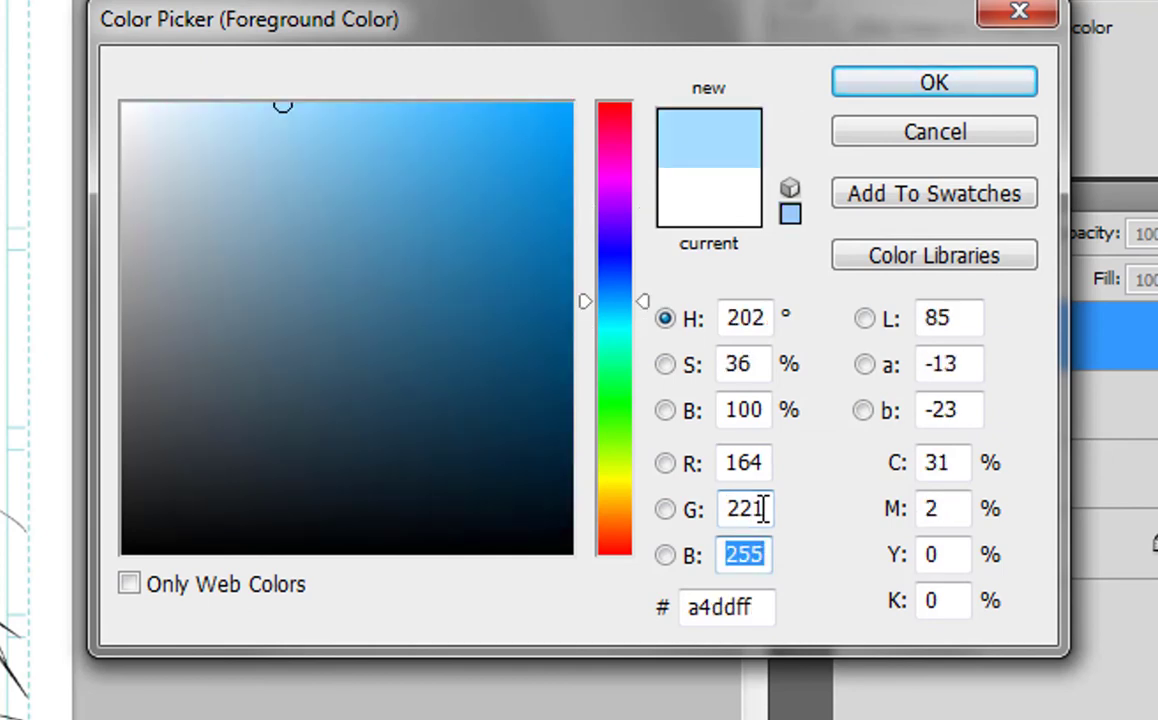
pyautogui.write('237')
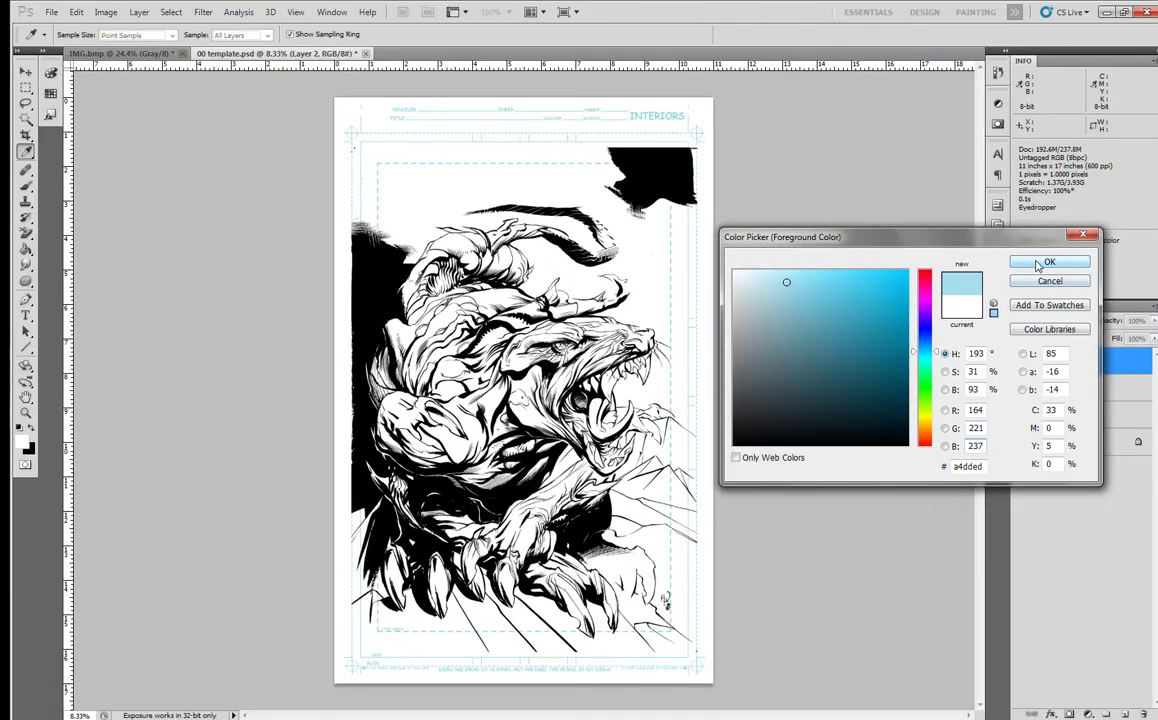
pyautogui.click(1045, 262)
pyautogui.press('g')
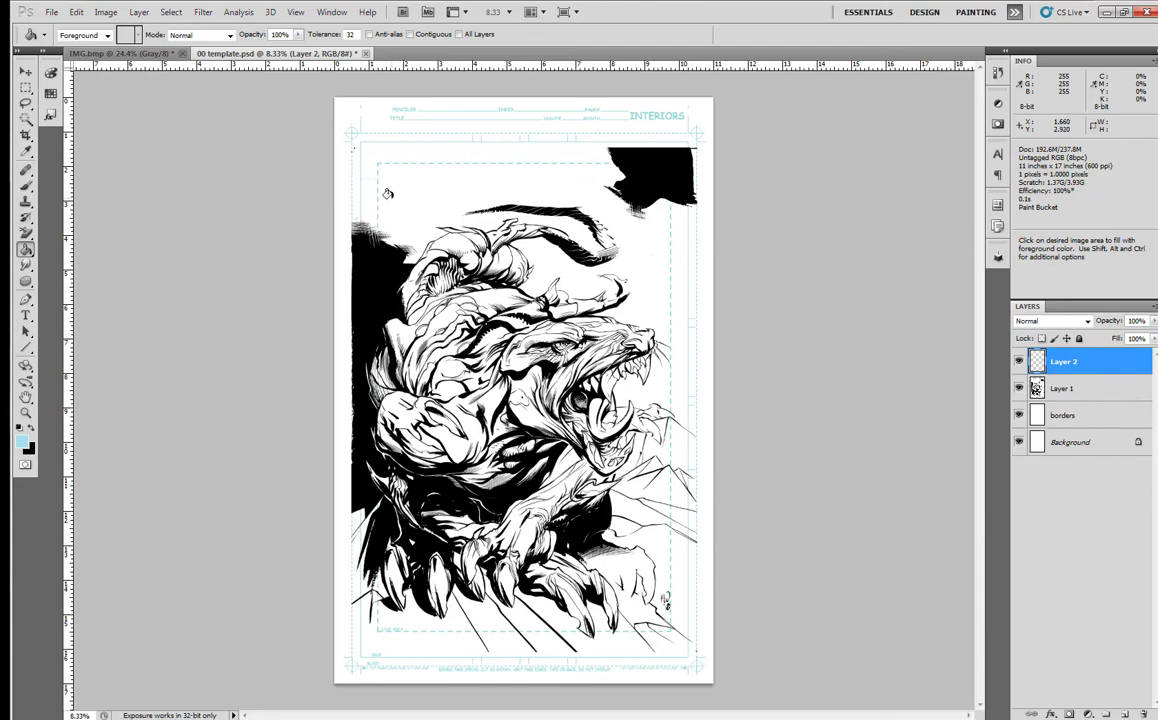
# Fill Layer 2 with the light blue and set its blend mode to Screen
pyautogui.click(388, 193)
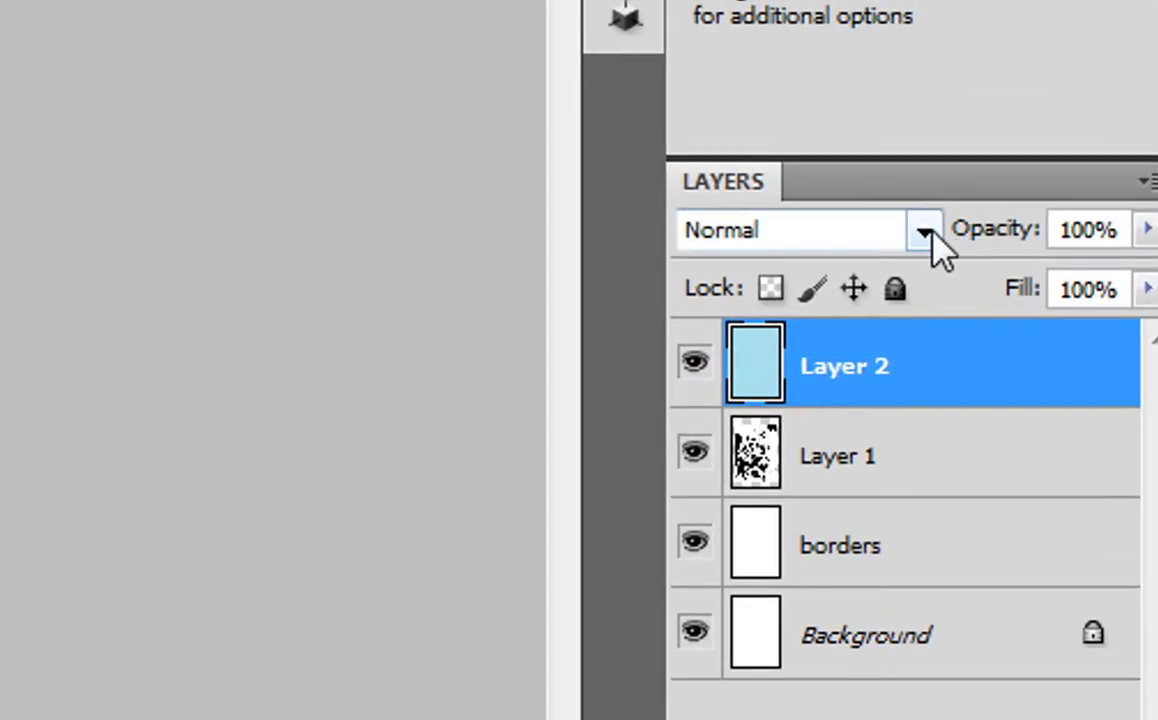
pyautogui.click(925, 233)
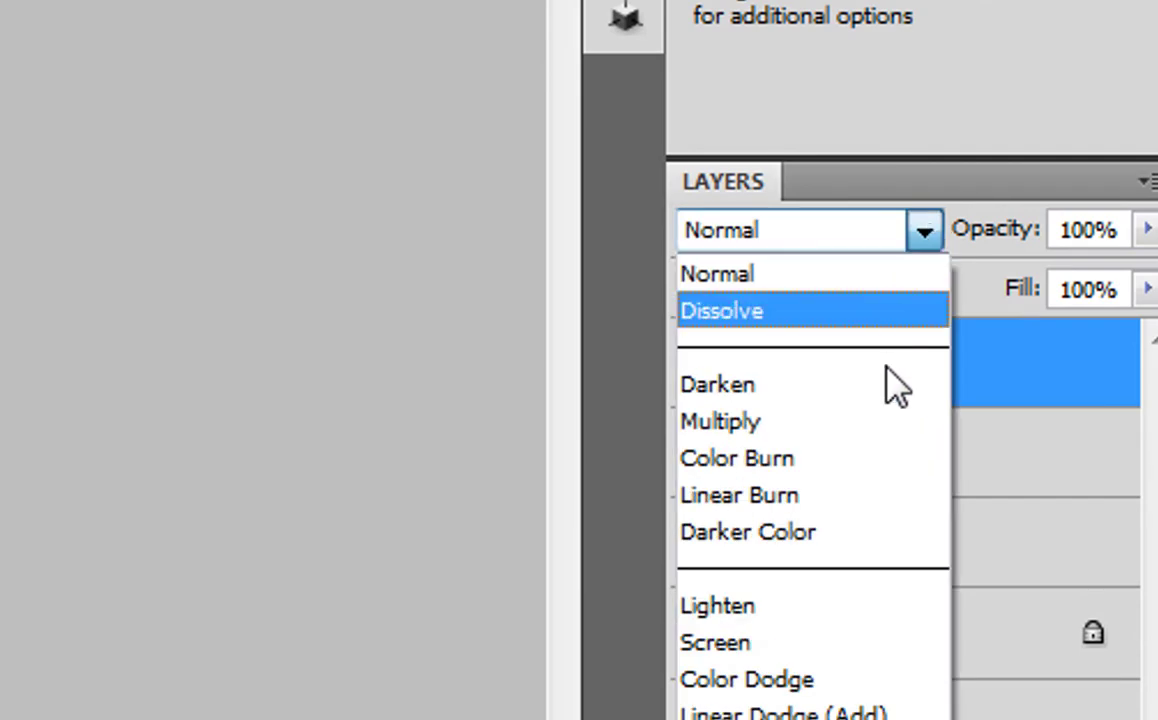
pyautogui.click(885, 665)
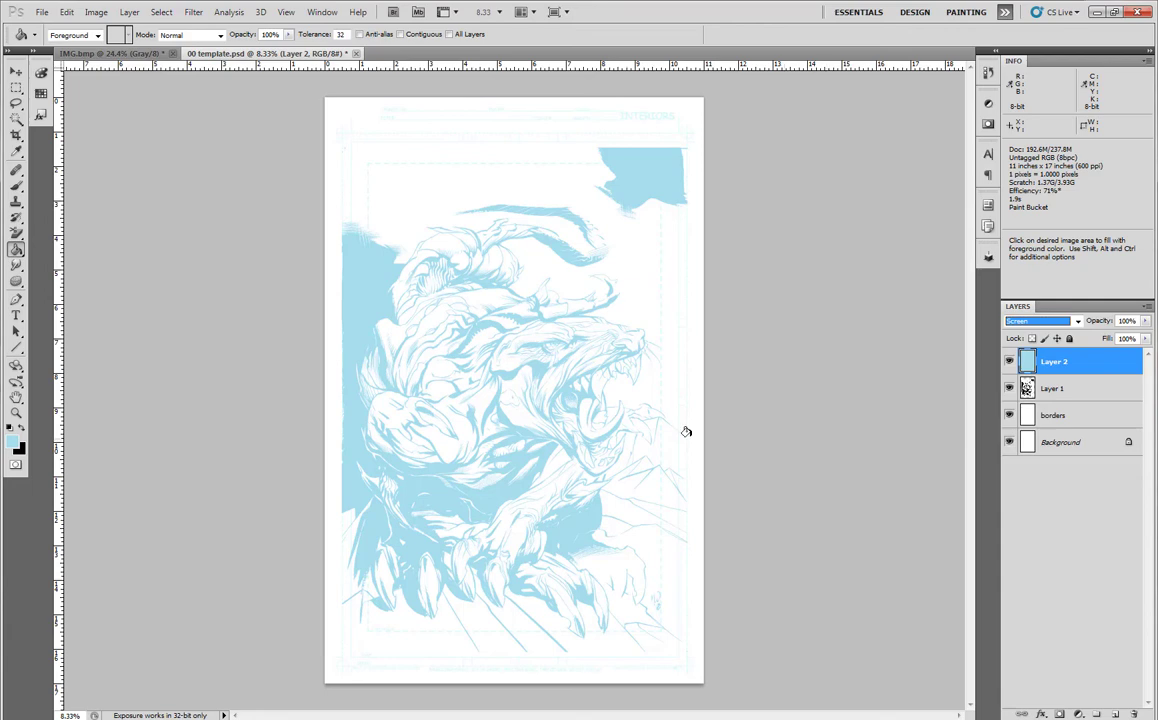
# Open the Print dialog and the Brother MFC-J6710DW printer properties
pyautogui.click(42, 13)
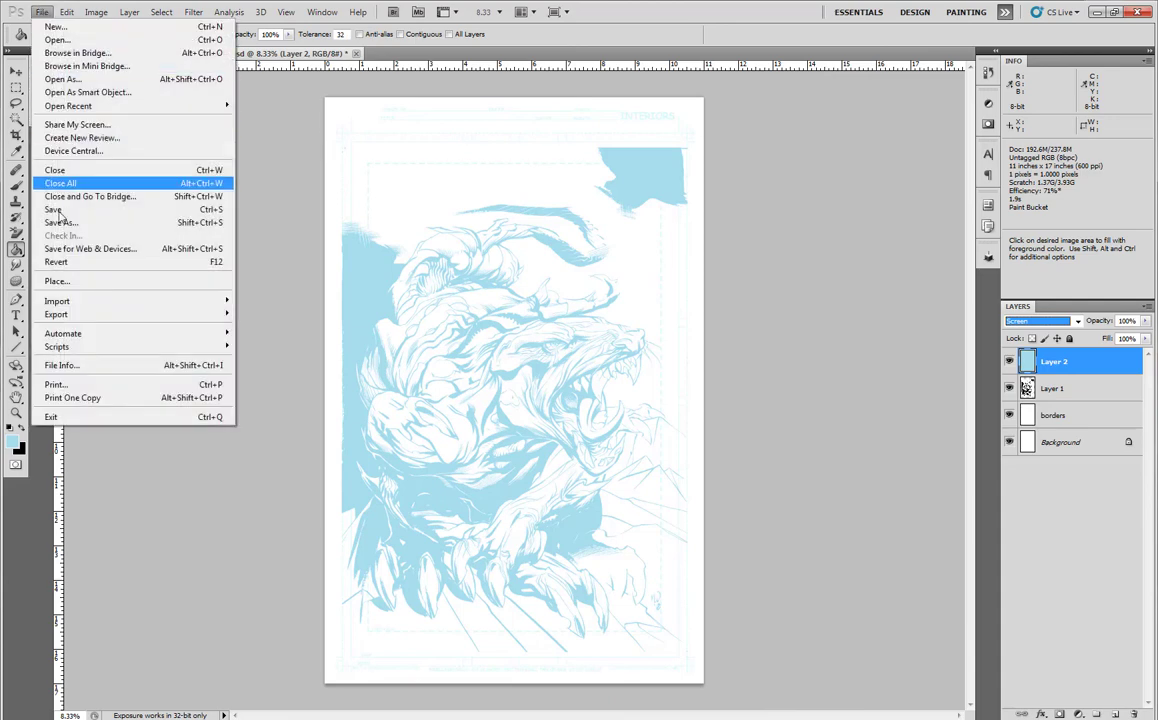
pyautogui.click(84, 386)
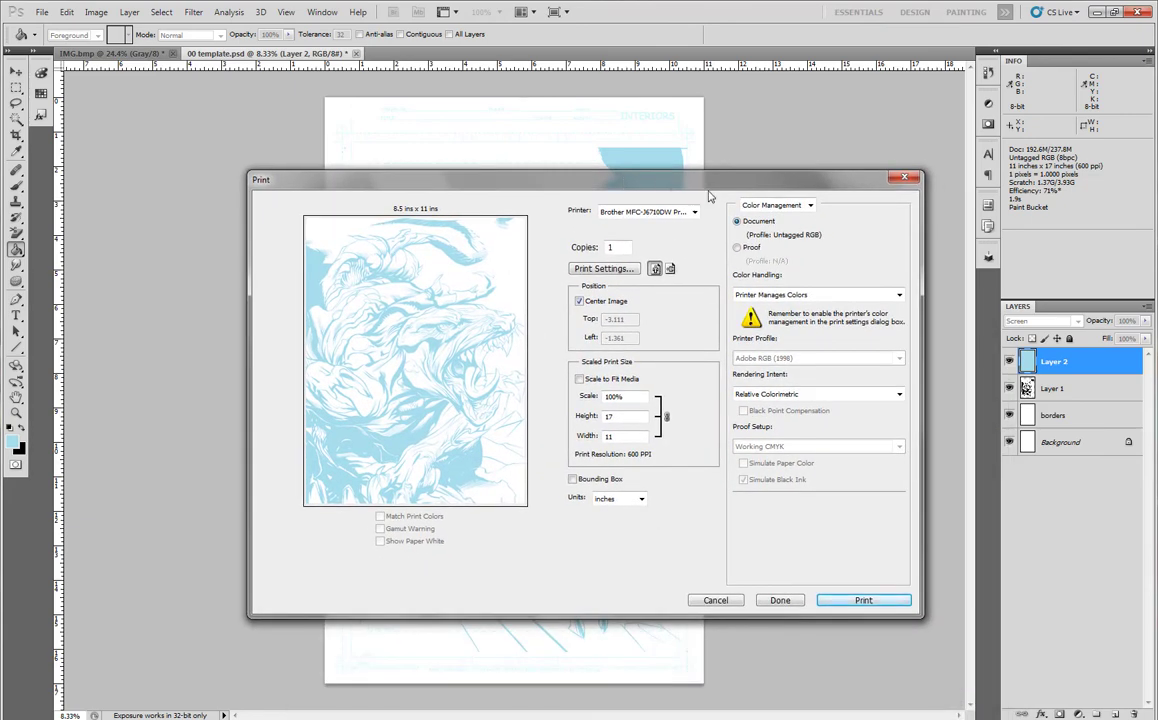
pyautogui.click(633, 271)
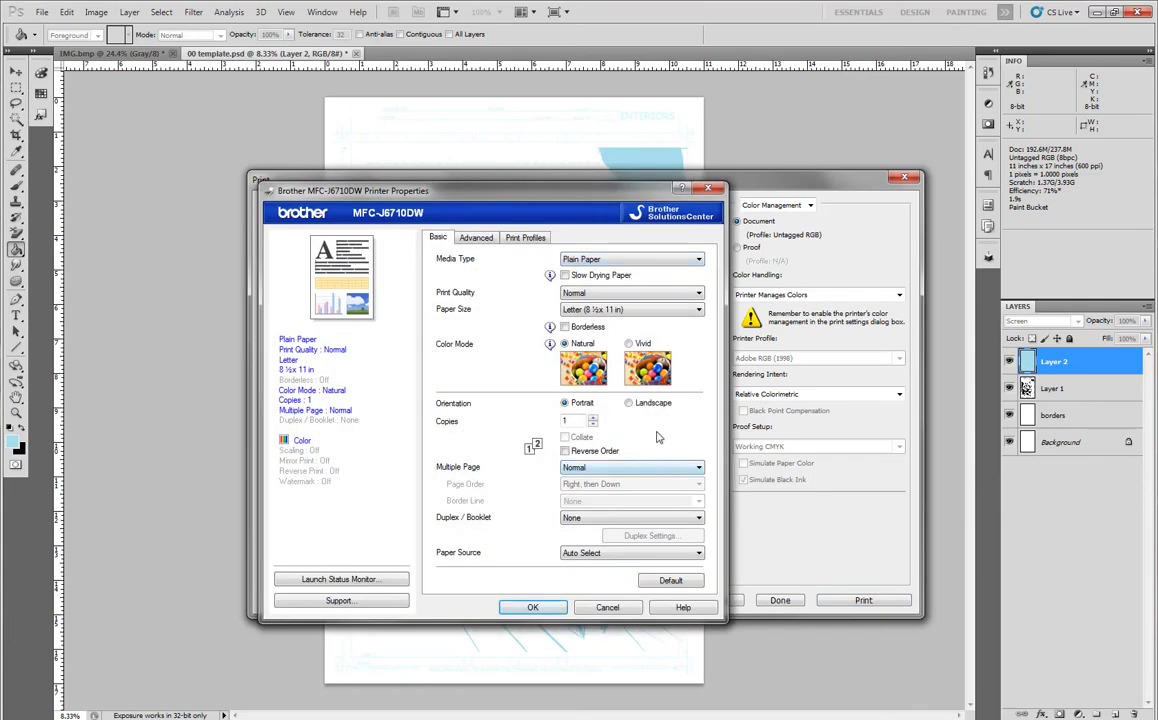
# Set the printer paper size to Ledger (Borderless) 11 x 17 in, accepting the borderless warning
pyautogui.click(697, 310)
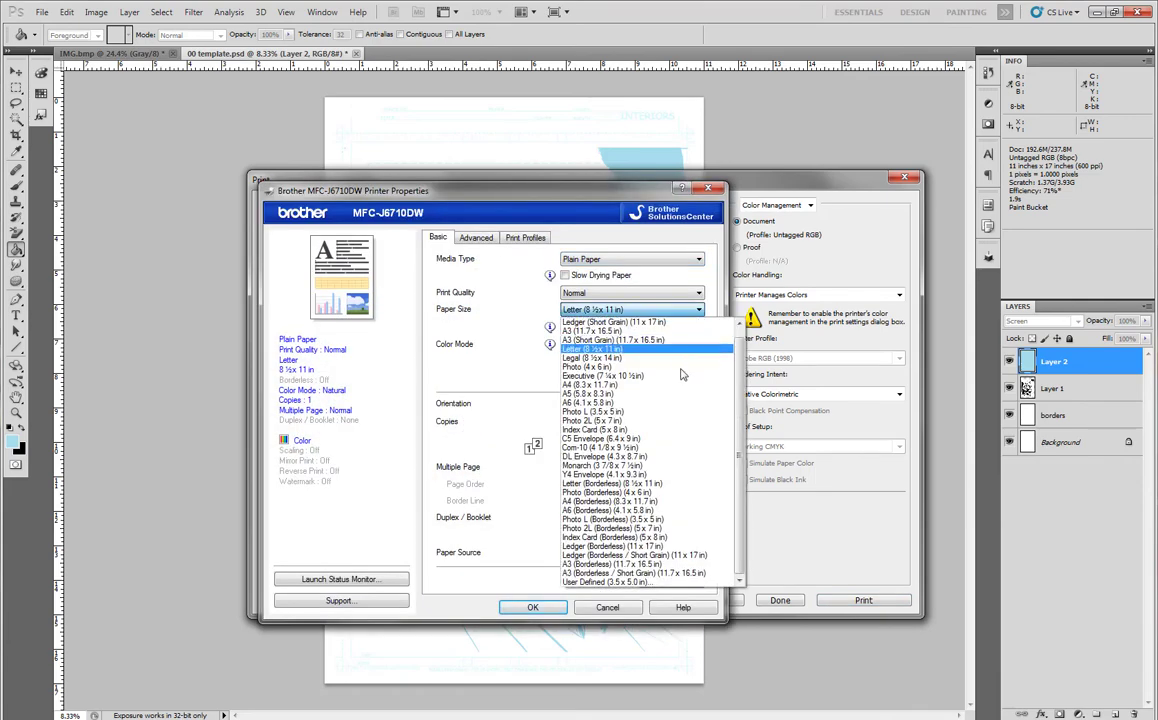
pyautogui.click(692, 547)
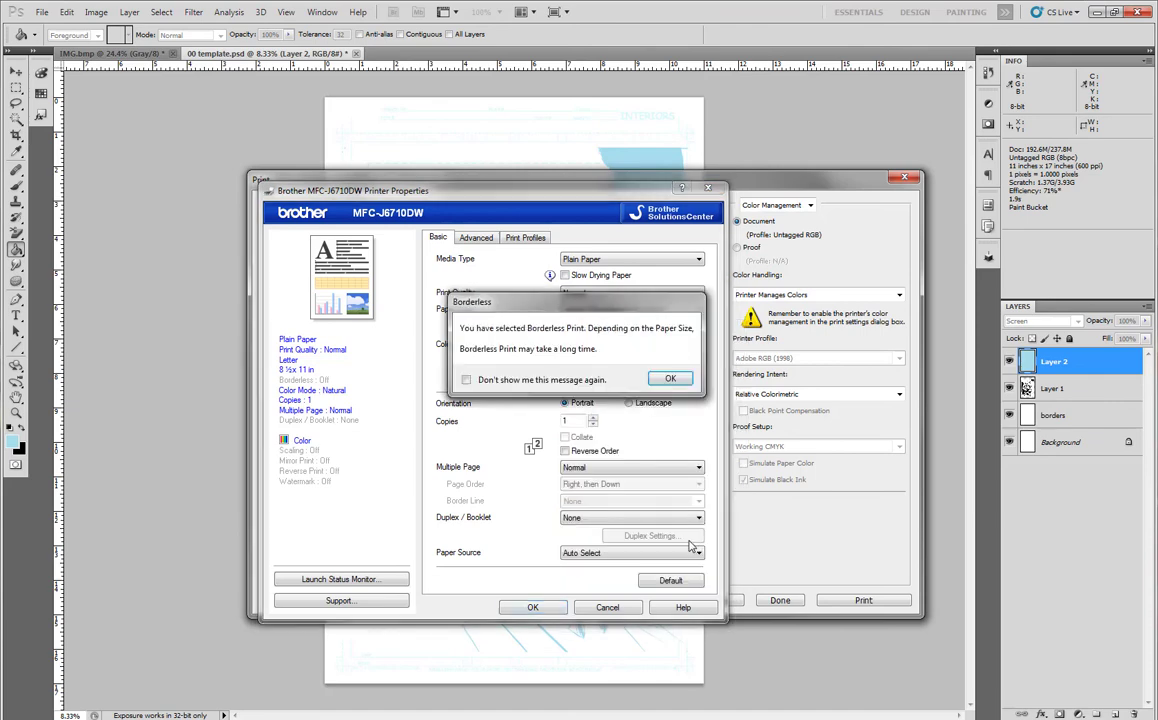
pyautogui.click(669, 380)
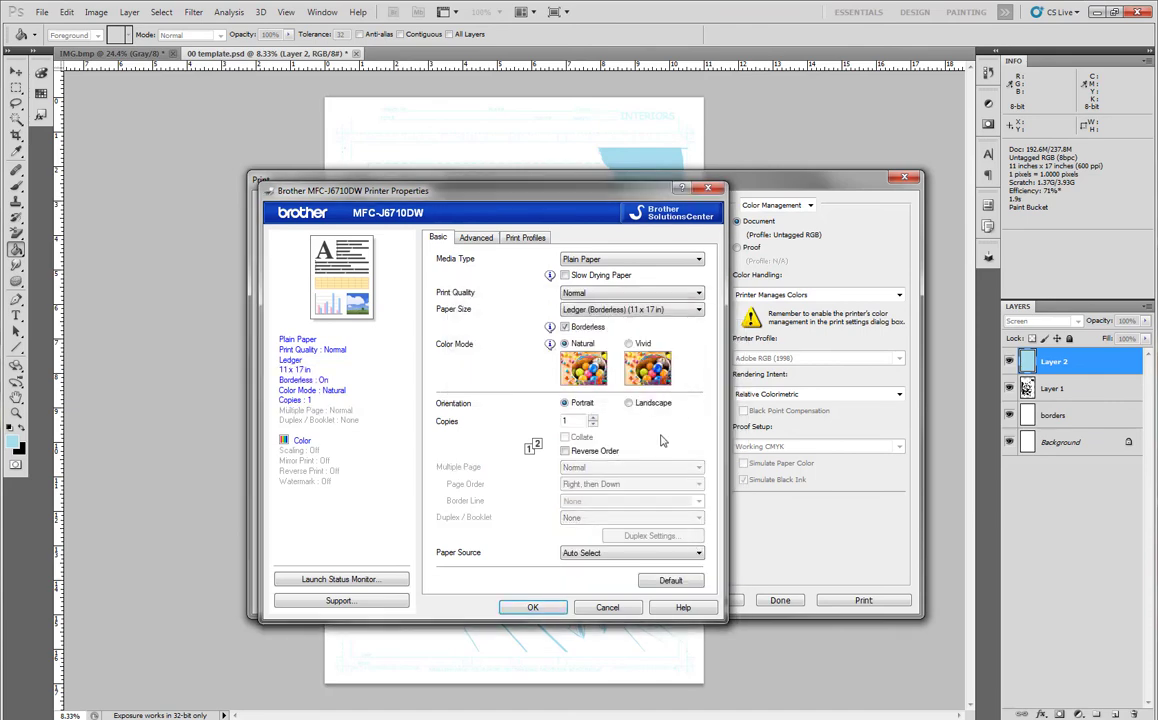
pyautogui.click(534, 608)
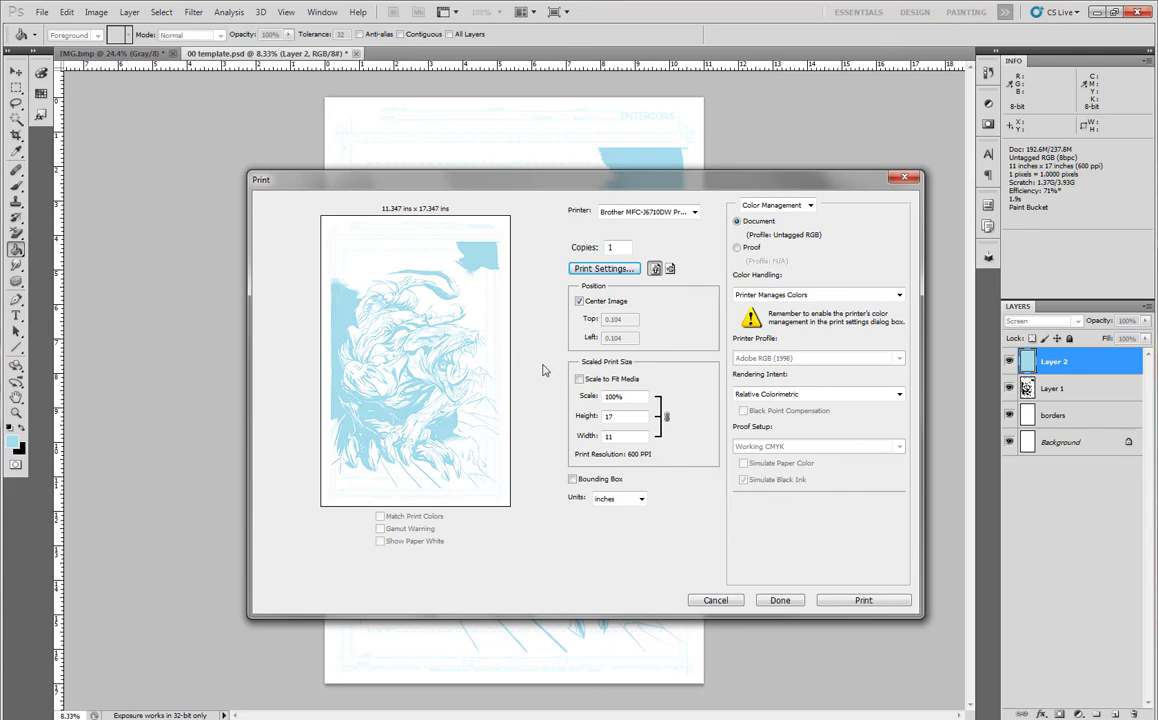
pyautogui.click(581, 383)
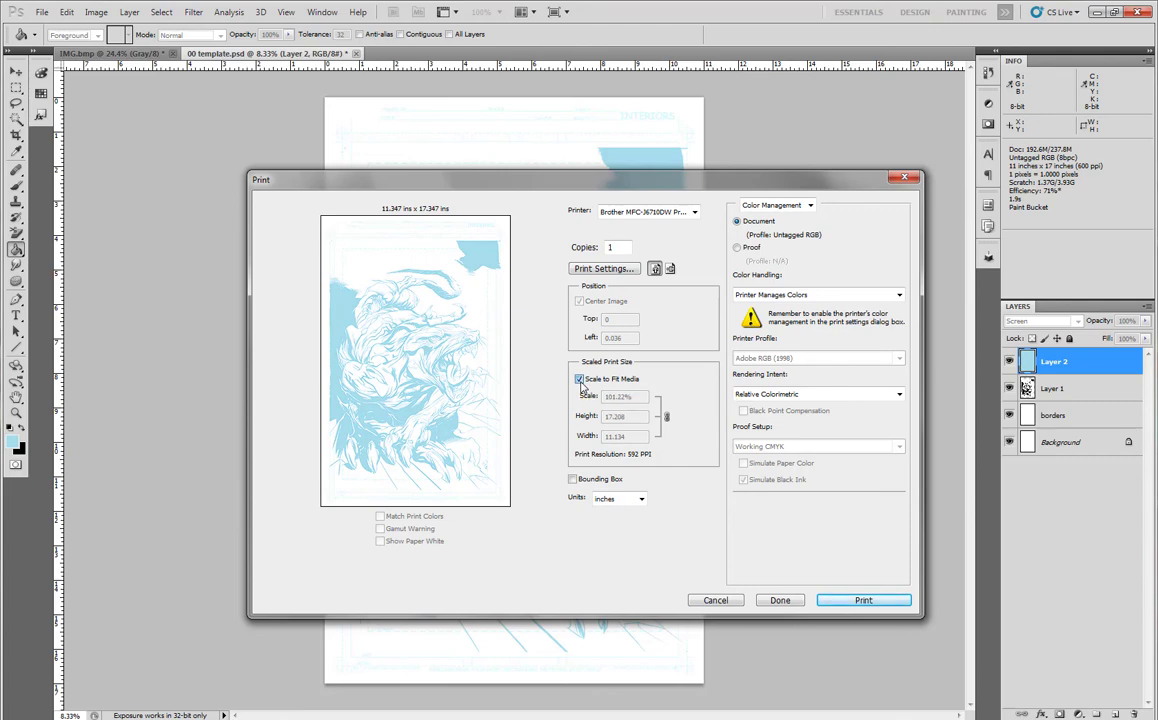
pyautogui.click(581, 381)
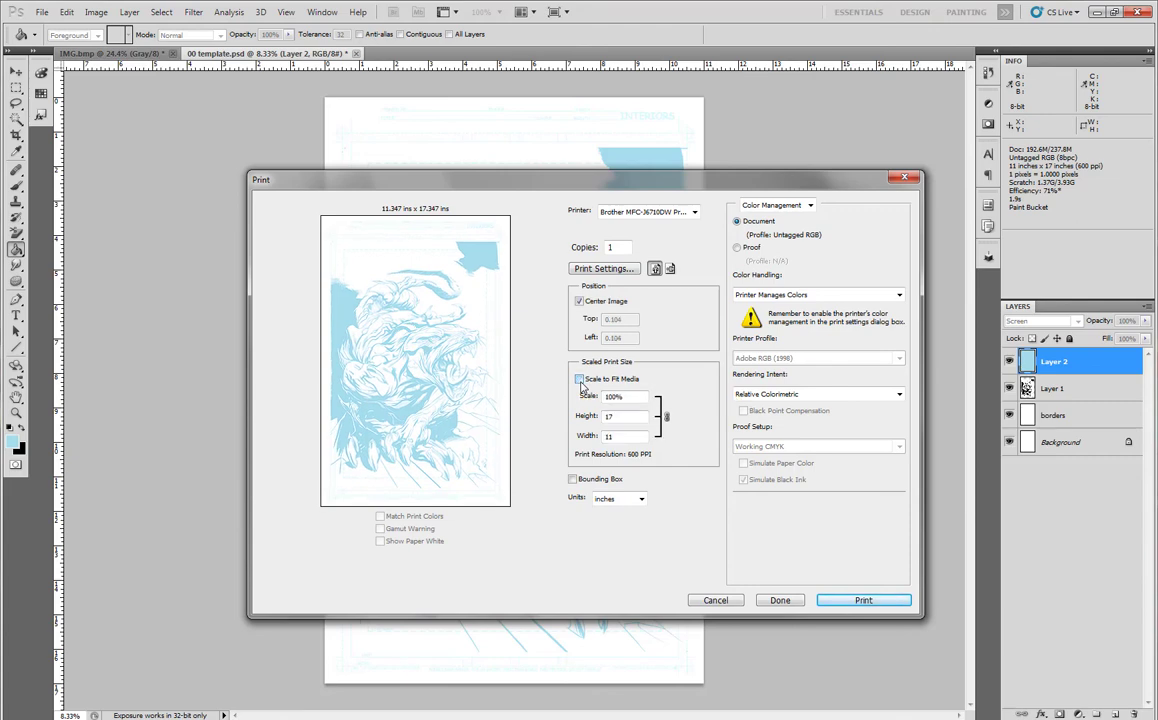